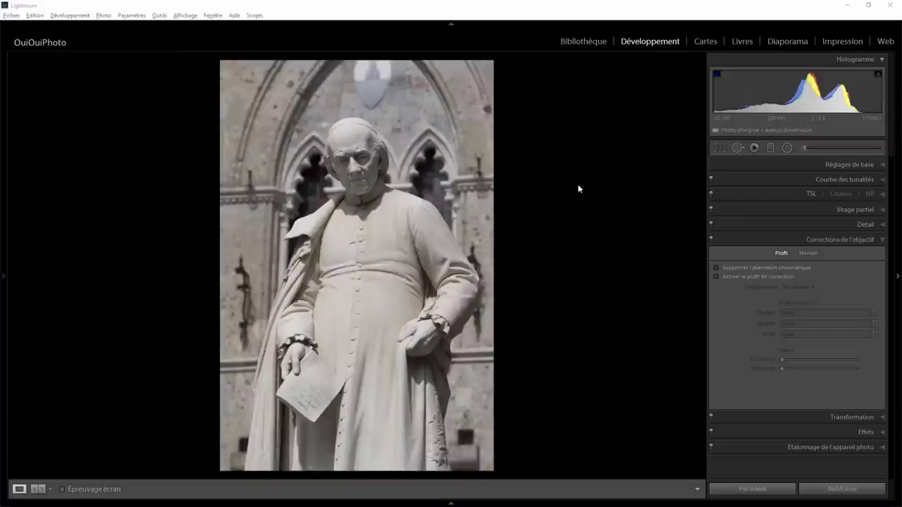
# Tighten the crop on the statue photo and send it to Photoshop CC 2015 for editing
pyautogui.click(719, 148)
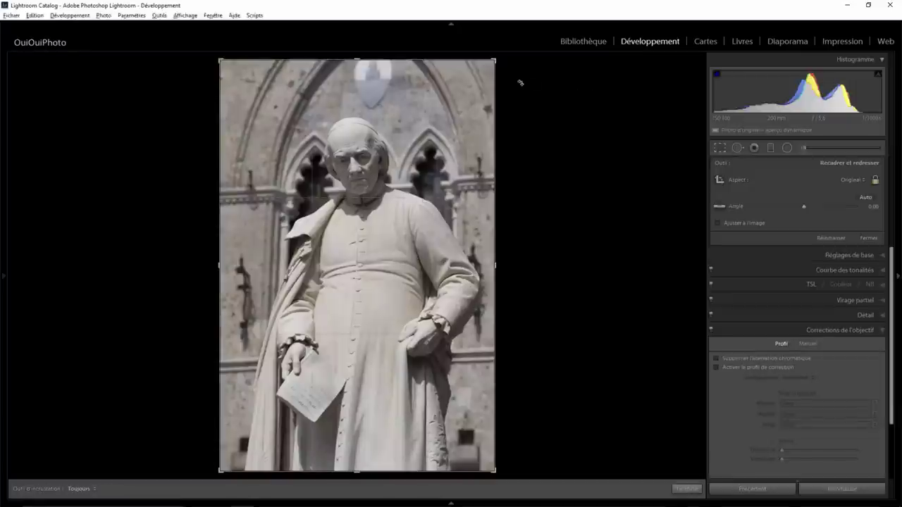
pyautogui.moveTo(496, 62); pyautogui.dragTo(487, 72)
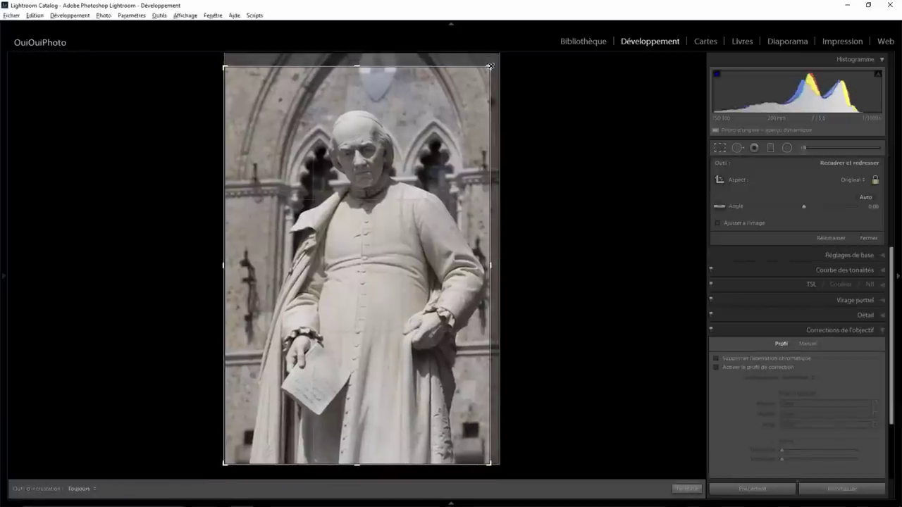
pyautogui.moveTo(387, 227); pyautogui.dragTo(381, 223)
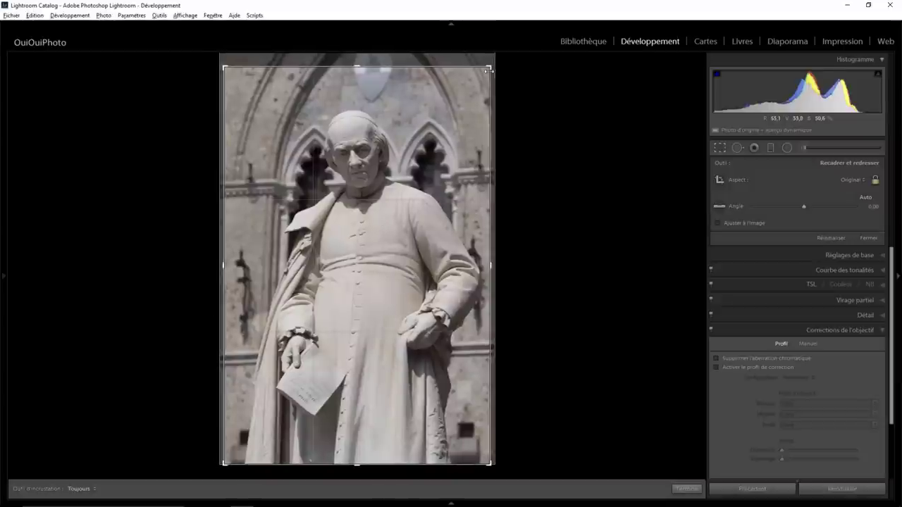
pyautogui.moveTo(489, 69); pyautogui.dragTo(485, 74)
pyautogui.moveTo(392, 191); pyautogui.dragTo(386, 191)
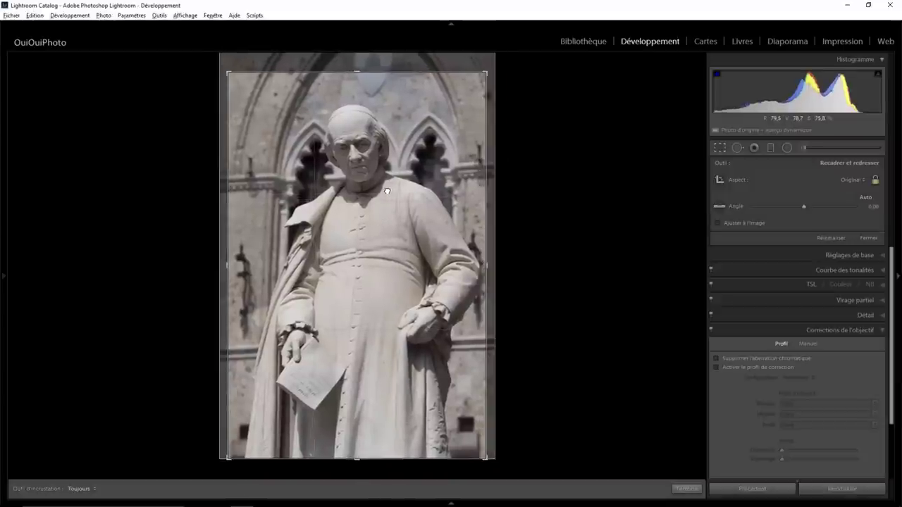
pyautogui.press('Return')
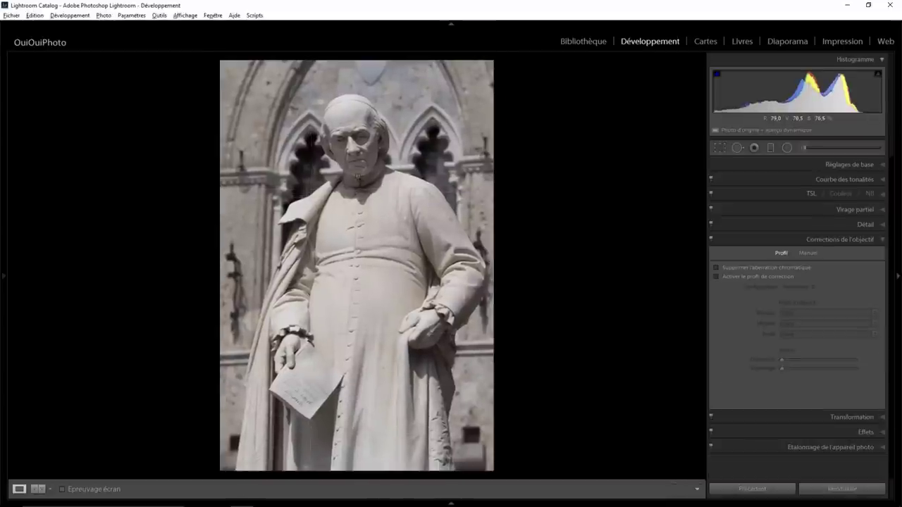
pyautogui.rightClick(355, 173)
pyautogui.moveTo(395, 241)
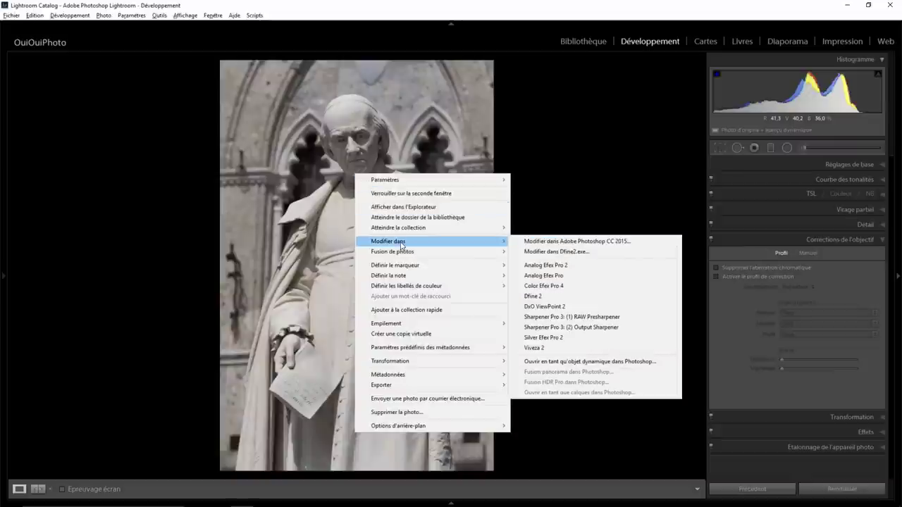
pyautogui.click(542, 241)
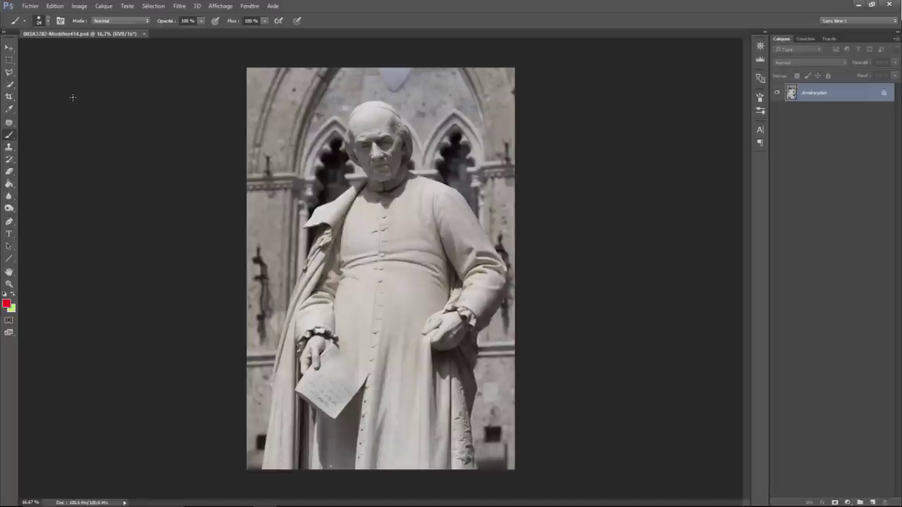
# Zoom in and brush a Quick Selection over the statue's body
pyautogui.click(11, 86)
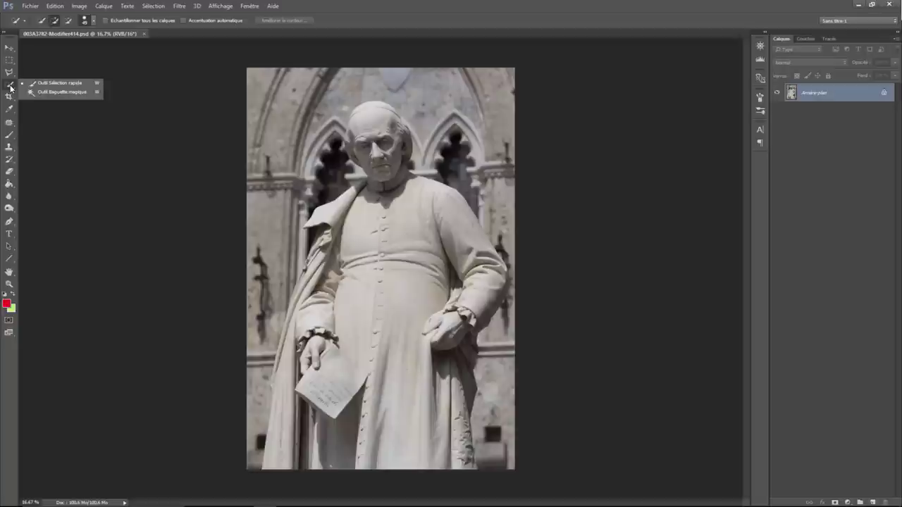
pyautogui.click(36, 86)
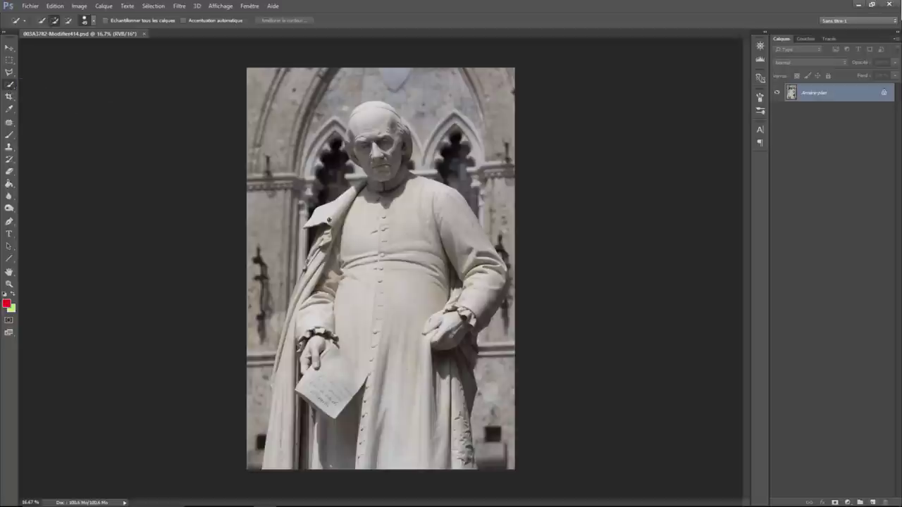
pyautogui.hotkey('ctrl', '+')
pyautogui.hotkey('ctrl', '+')
pyautogui.hotkey('ctrl', '+')
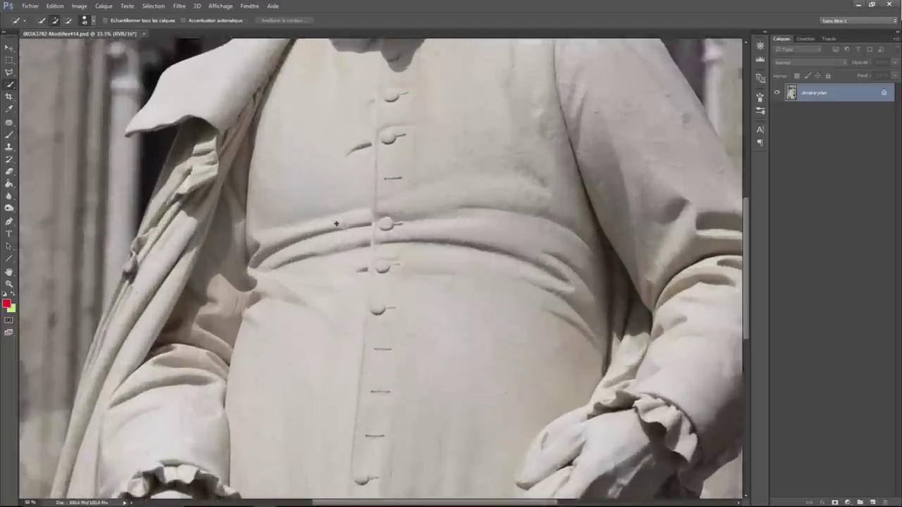
pyautogui.hotkey('ctrl', '+')
pyautogui.moveTo(746, 245); pyautogui.dragTo(747, 185)
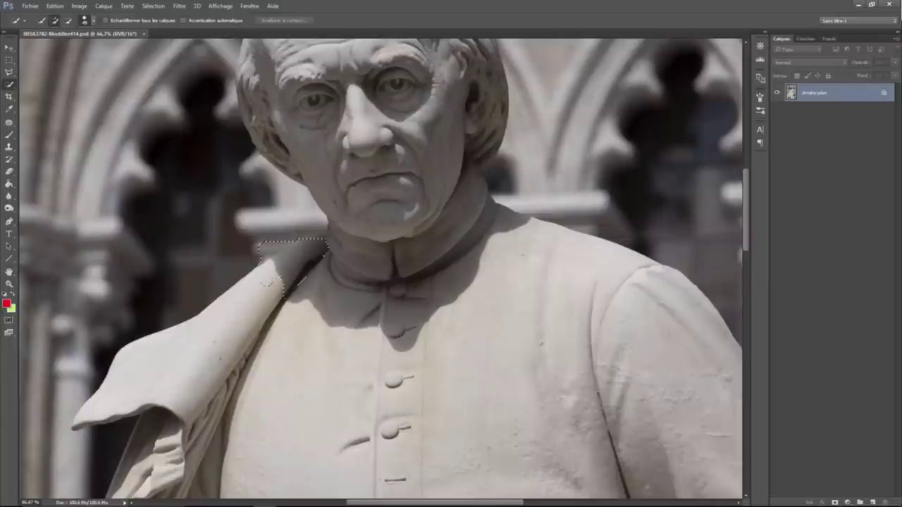
# Add the draped cape to the selection and subtract the neckline area
pyautogui.moveTo(266, 280)
pyautogui.mouseDown()
pyautogui.moveTo(204, 352)
pyautogui.moveTo(175, 357)
pyautogui.mouseUp()
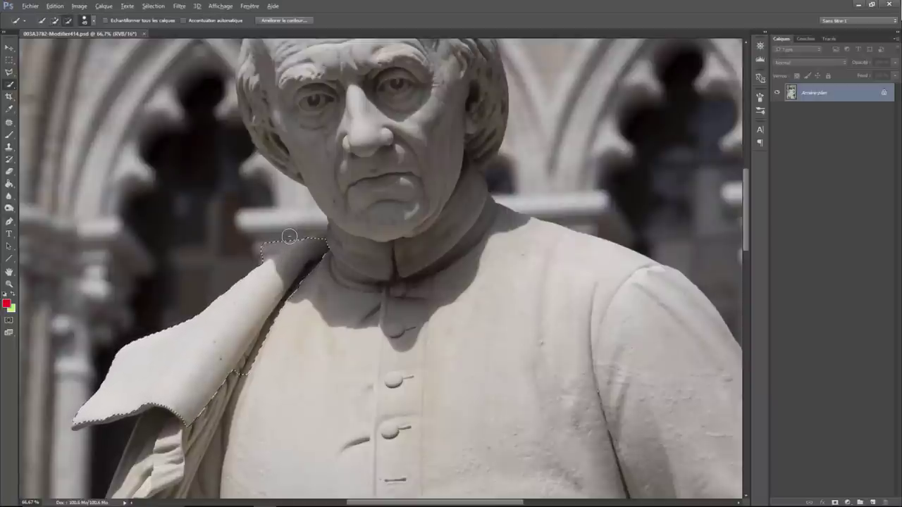
pyautogui.moveTo(285, 237); pyautogui.dragTo(258, 255)
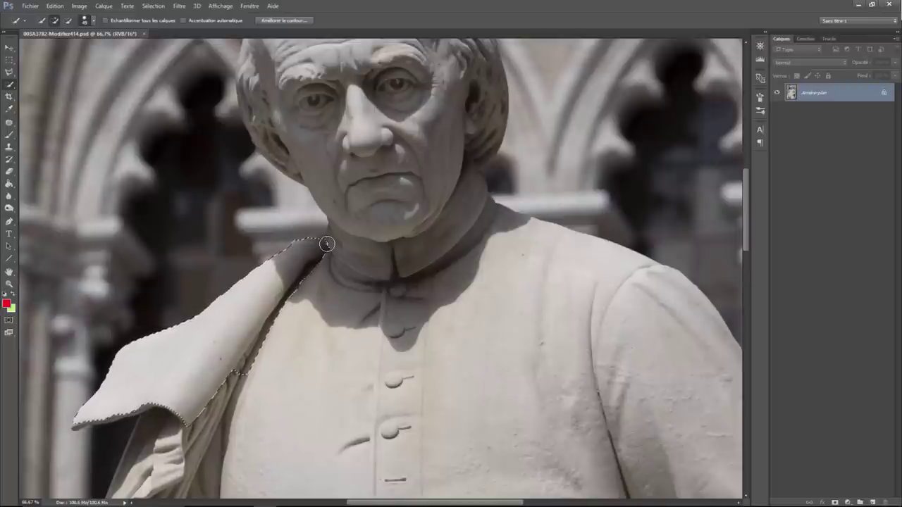
pyautogui.hotkey('ctrl', '-')
pyautogui.hotkey('ctrl', '-')
pyautogui.hotkey('ctrl', '-')
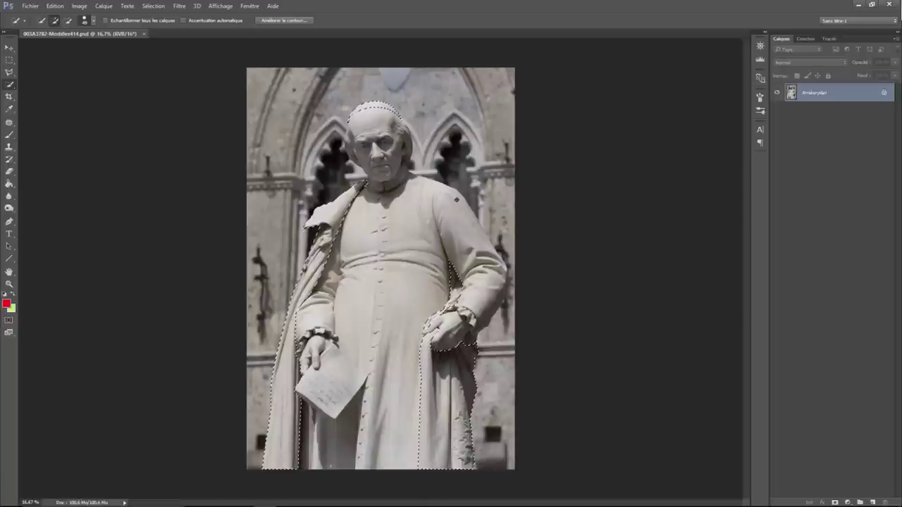
pyautogui.click(152, 6)
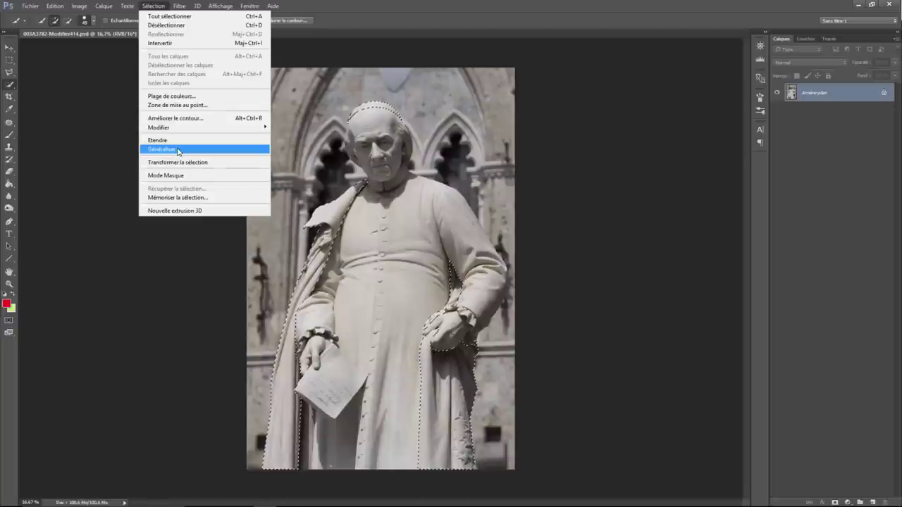
# Save the statue selection as channel 'Rouge', then invert the selection
pyautogui.click(181, 197)
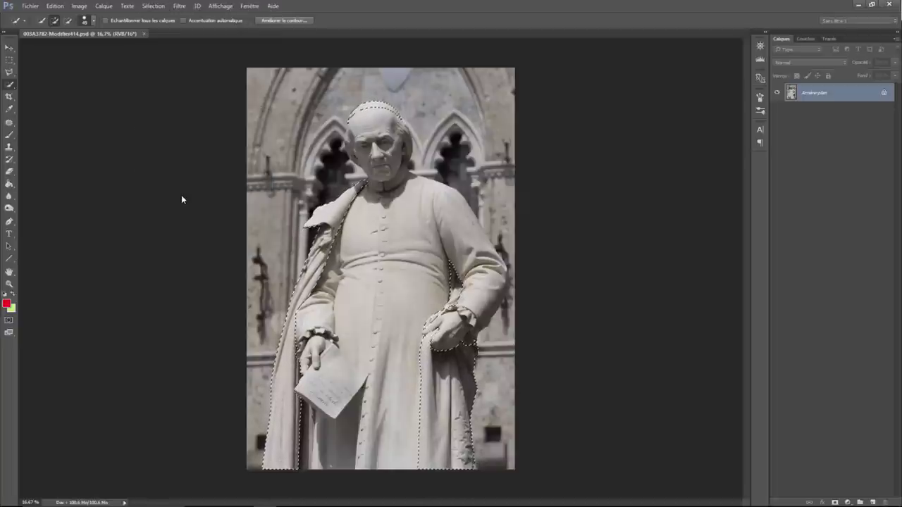
pyautogui.write('R')
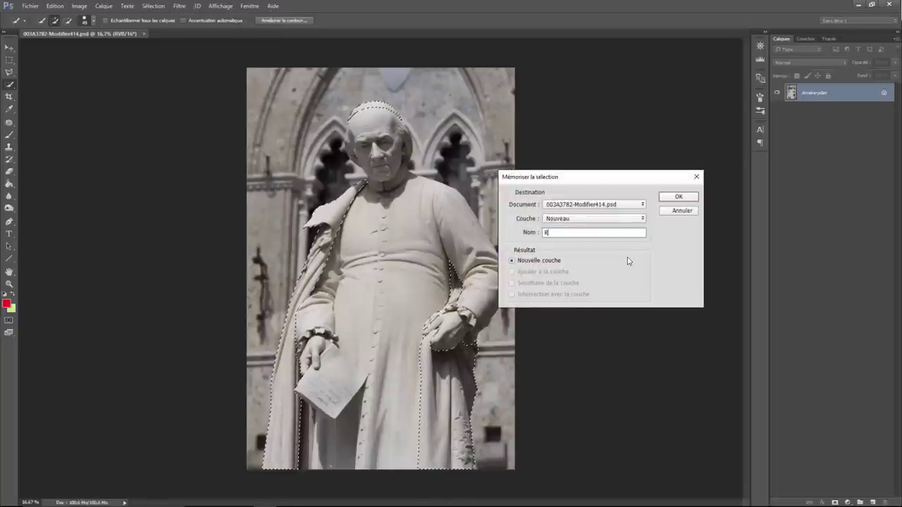
pyautogui.write('ouge')
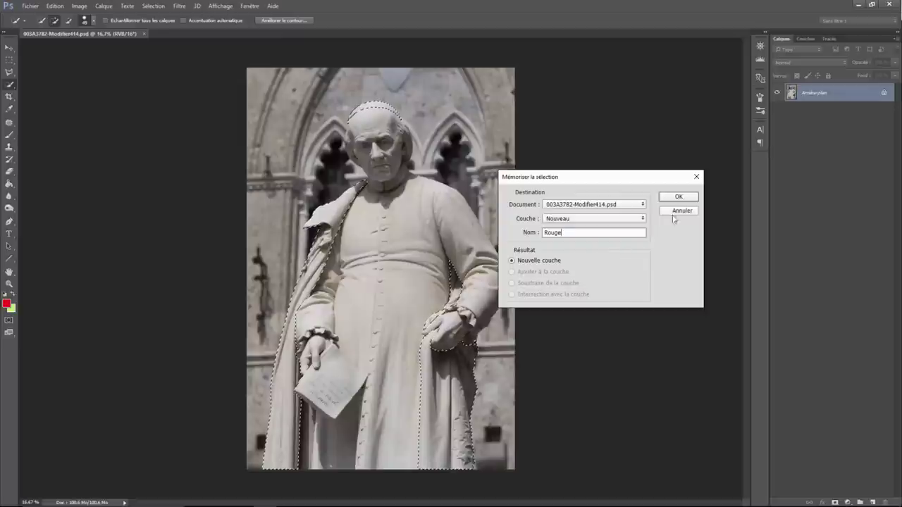
pyautogui.click(678, 198)
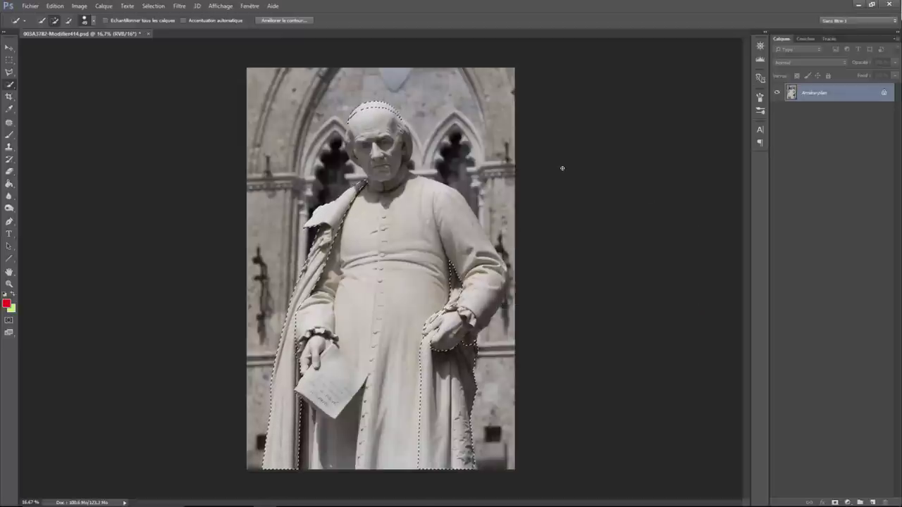
pyautogui.click(153, 6)
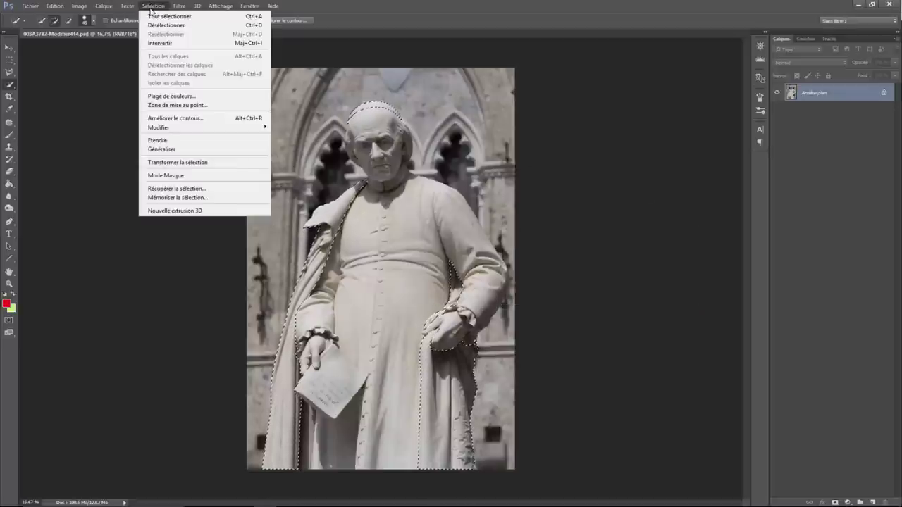
pyautogui.click(161, 45)
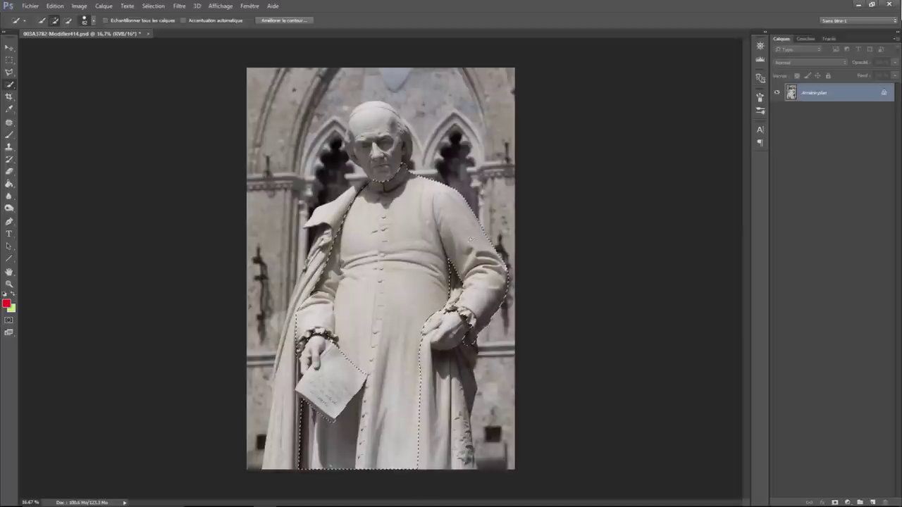
# Save the cassock selection as a channel named 'Bleue'
pyautogui.click(162, 7)
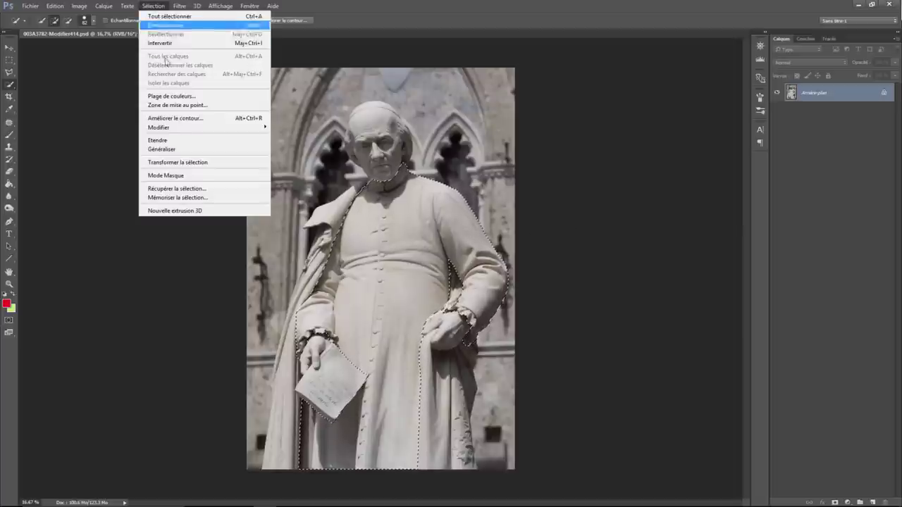
pyautogui.click(186, 200)
pyautogui.write('Bleue')
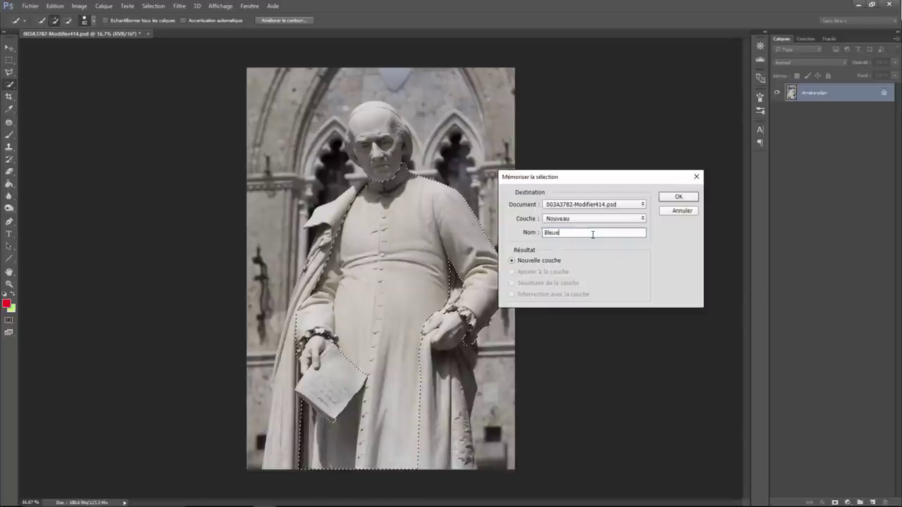
pyautogui.press('Return')
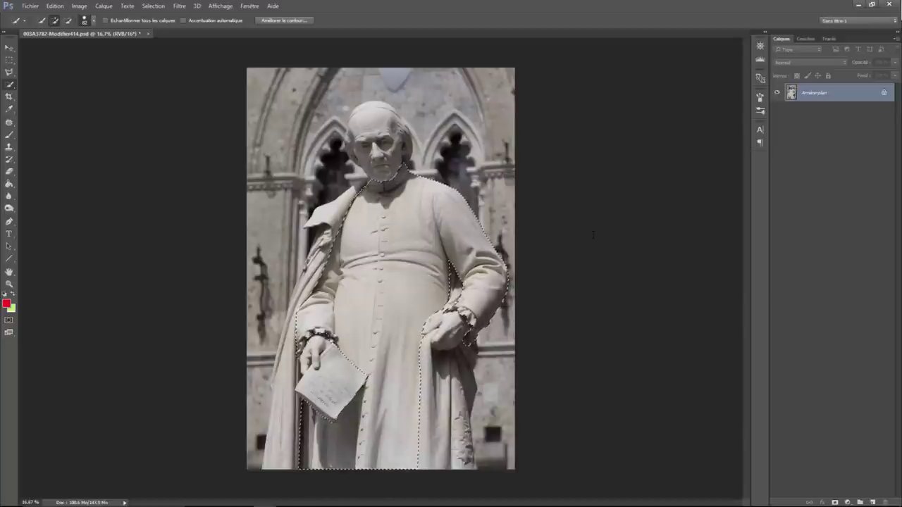
# Add two empty layers, Calque 1 and Calque 2, with Calque 1 active
pyautogui.click(873, 502)
pyautogui.click(873, 502)
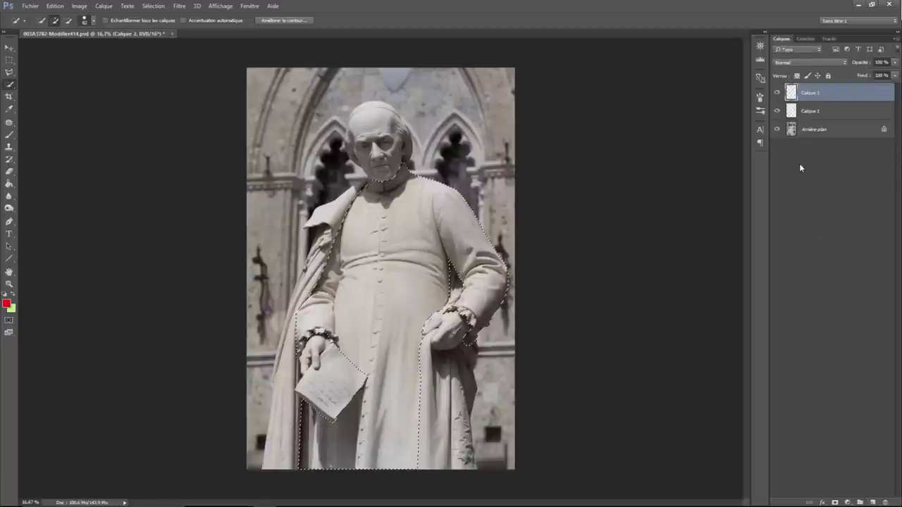
pyautogui.click(817, 113)
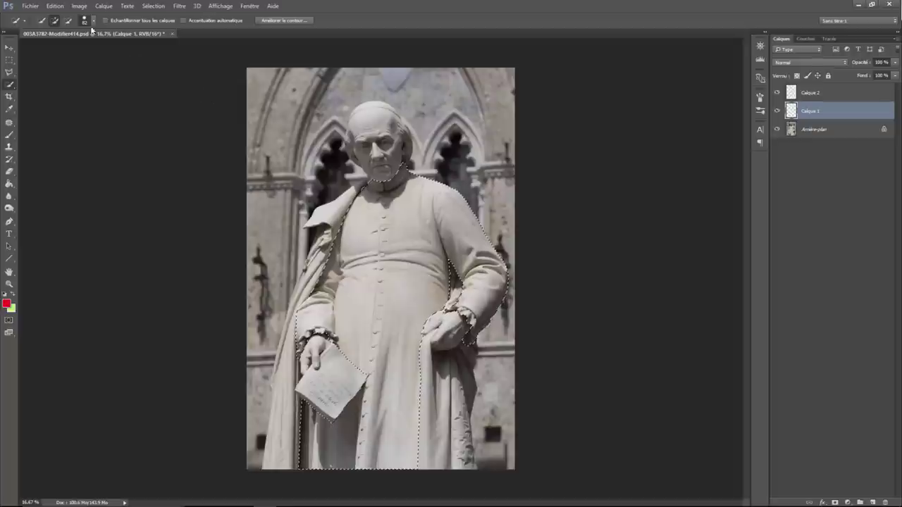
# Fill the cassock selection on Calque 1 with blue #0124bd
pyautogui.click(59, 7)
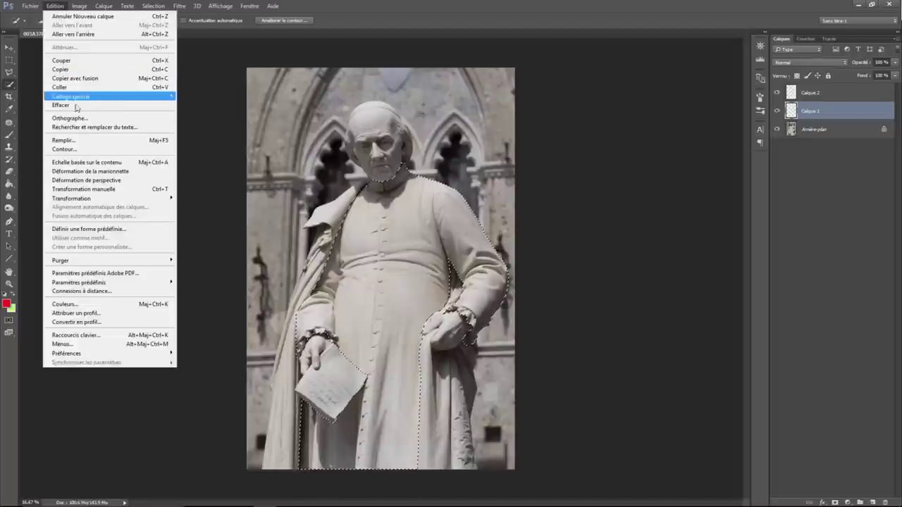
pyautogui.click(71, 140)
pyautogui.click(598, 201)
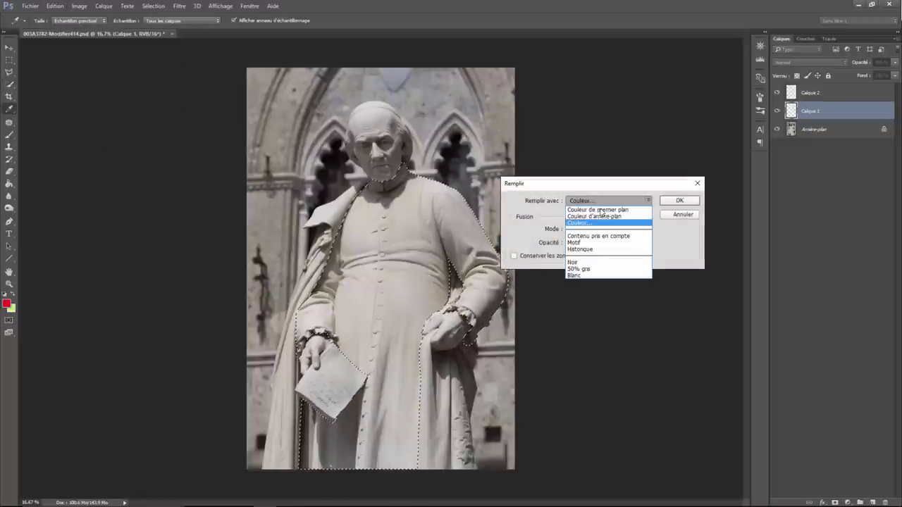
pyautogui.click(597, 224)
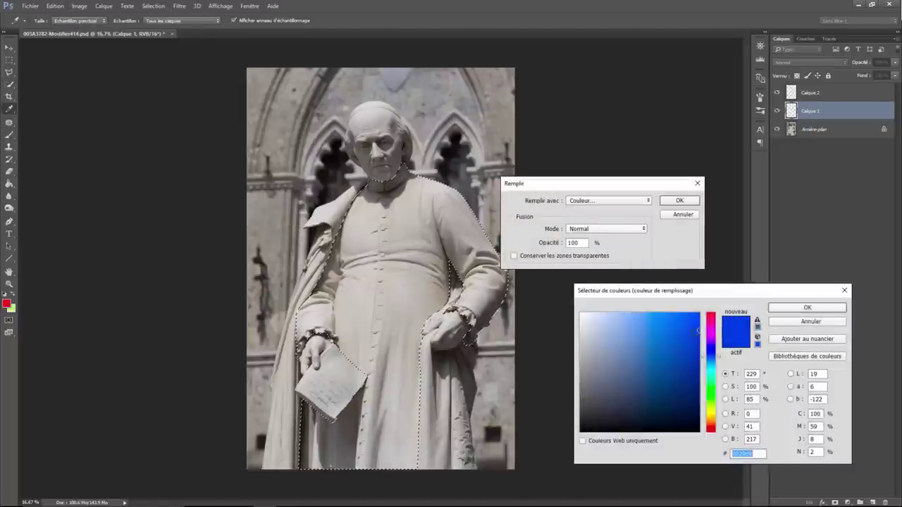
pyautogui.moveTo(698, 329); pyautogui.dragTo(698, 343)
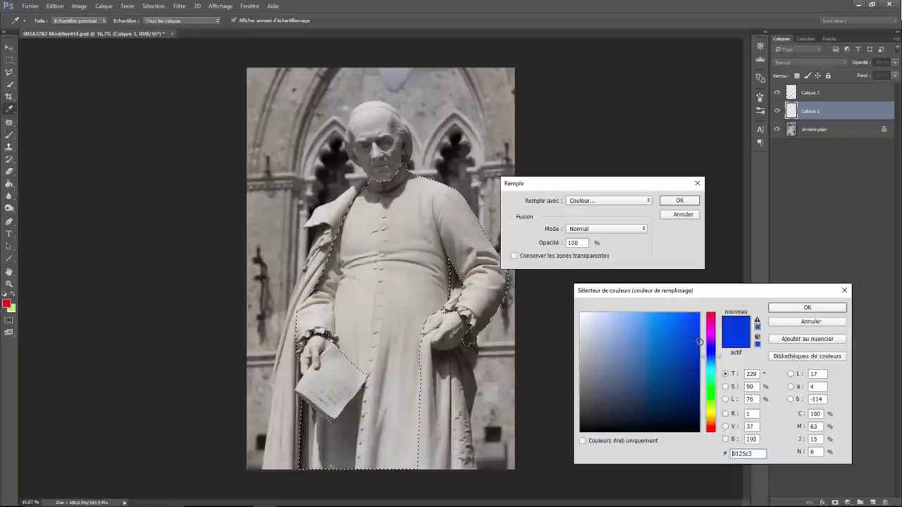
pyautogui.click(804, 308)
pyautogui.click(680, 201)
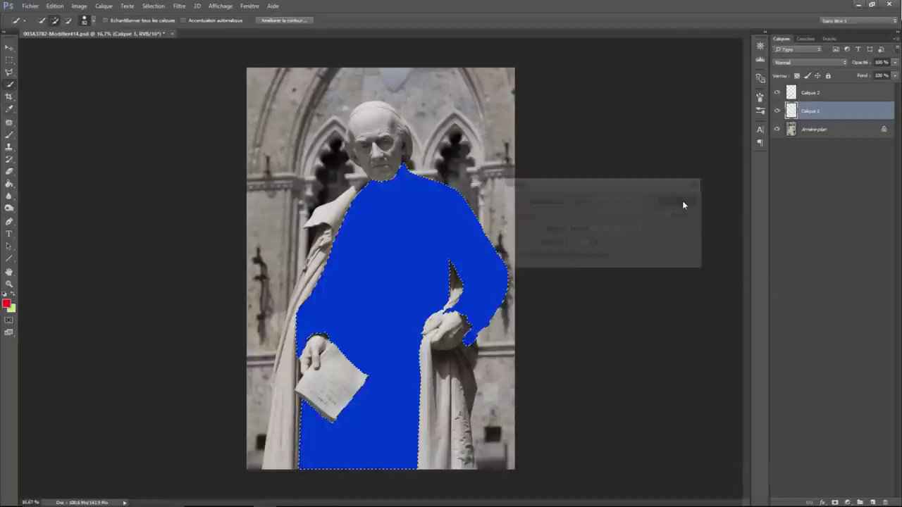
# Set Calque 1's blend mode to Incrustation (Overlay)
pyautogui.press('w')
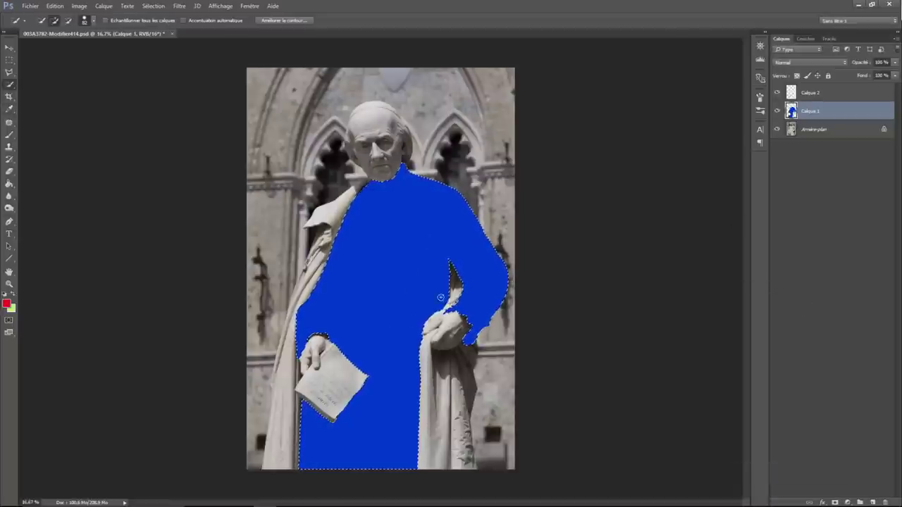
pyautogui.click(813, 63)
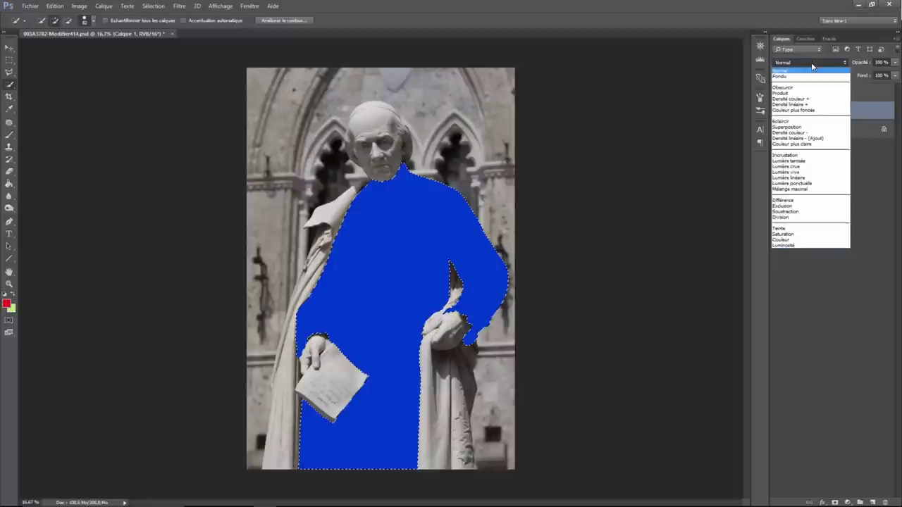
pyautogui.click(791, 154)
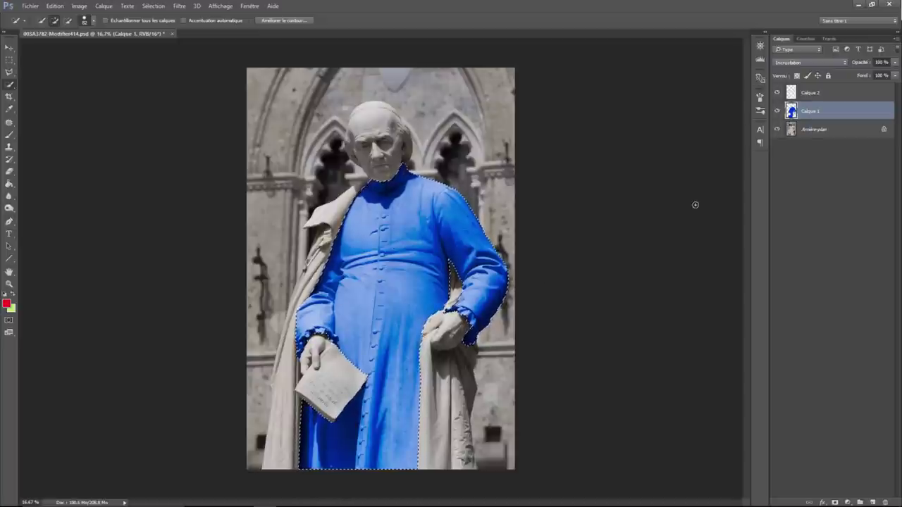
# On Calque 2, replace the current selection with the saved 'Rouge' channel
pyautogui.click(811, 92)
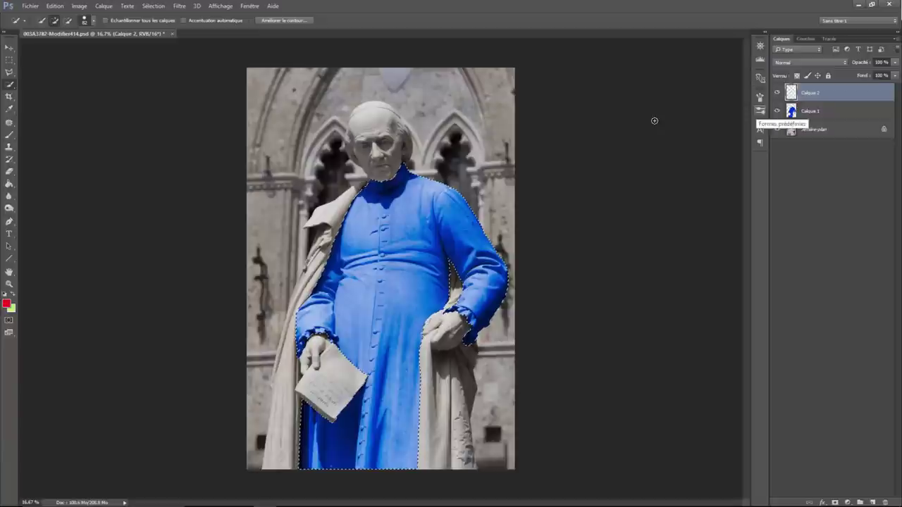
pyautogui.hotkey('ctrl', 'd')
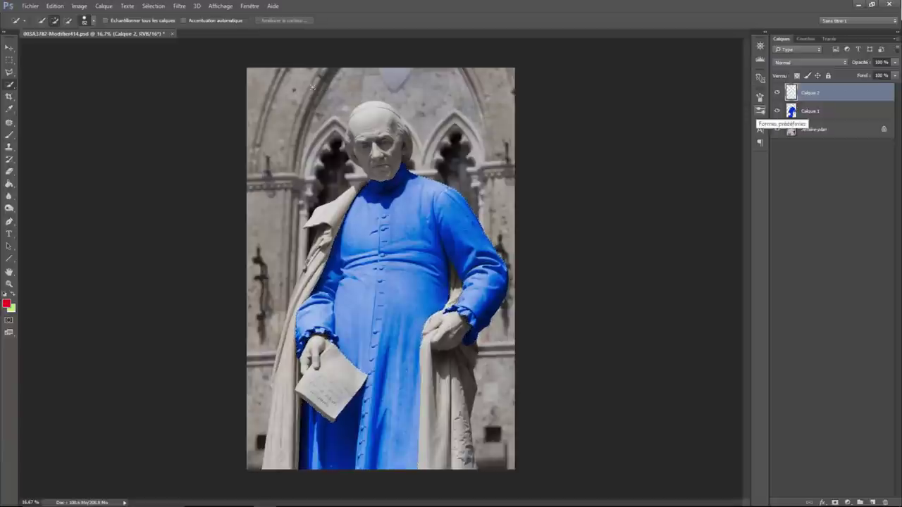
pyautogui.click(162, 6)
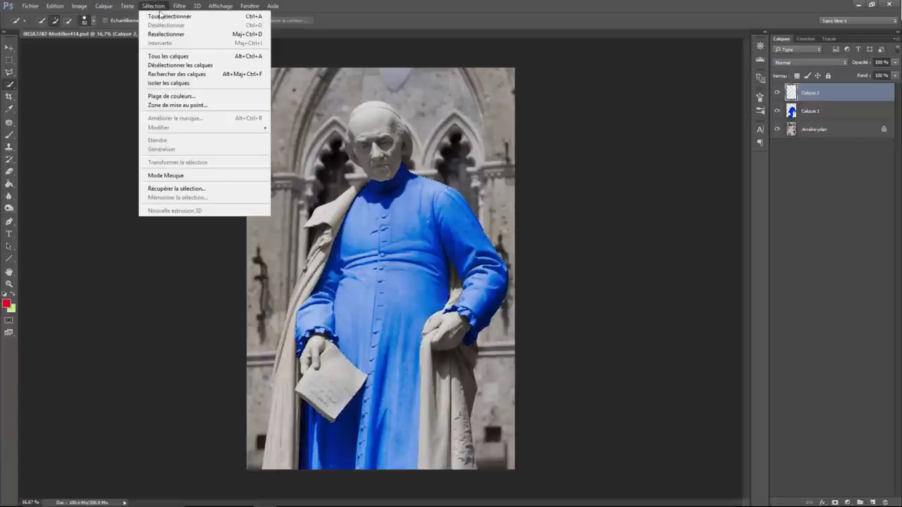
pyautogui.click(177, 188)
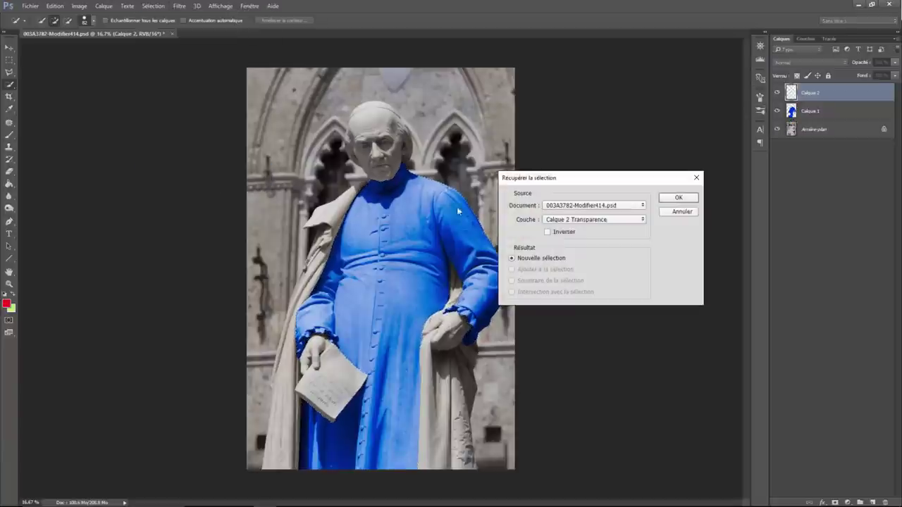
pyautogui.click(623, 223)
pyautogui.click(581, 239)
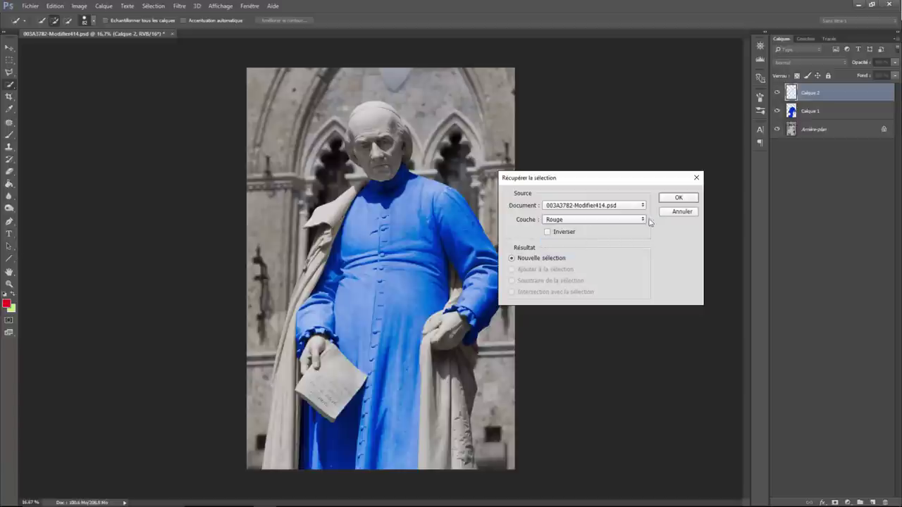
pyautogui.click(679, 198)
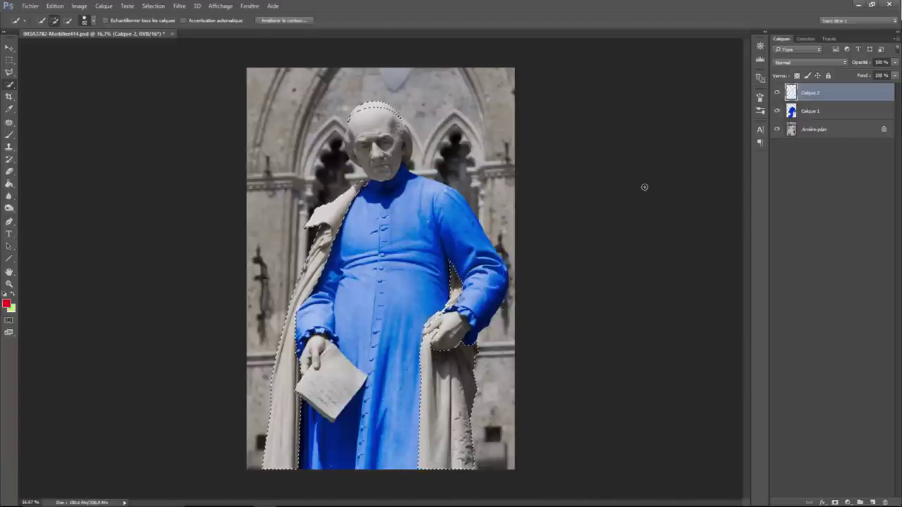
# Fill the cloak and skullcap selection with deep red #6d0101
pyautogui.click(59, 8)
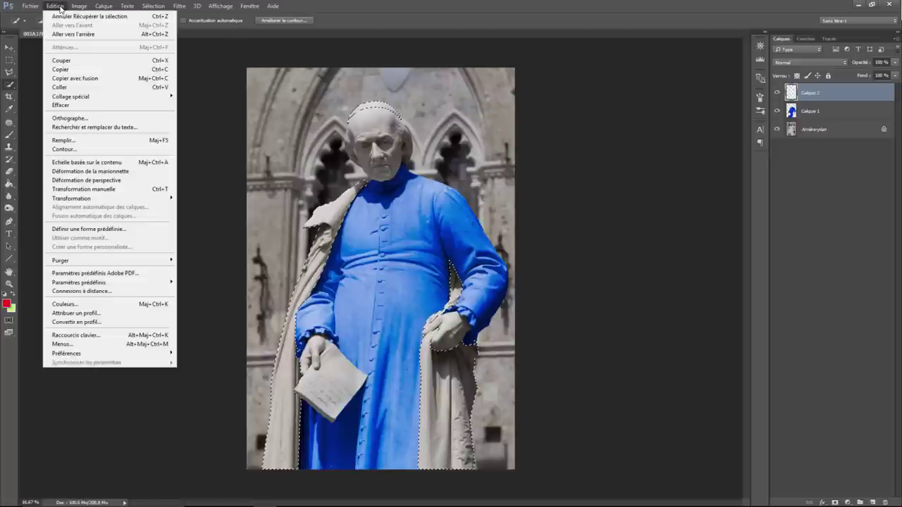
pyautogui.click(100, 141)
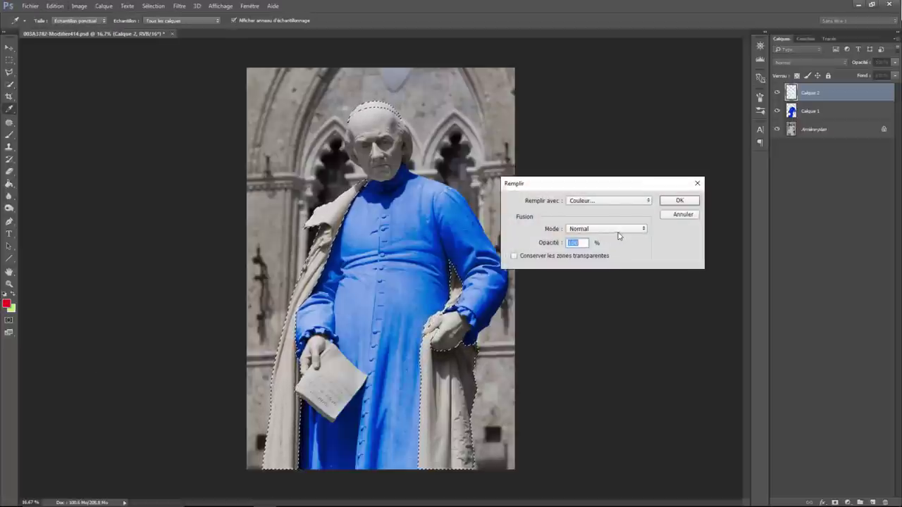
pyautogui.click(612, 201)
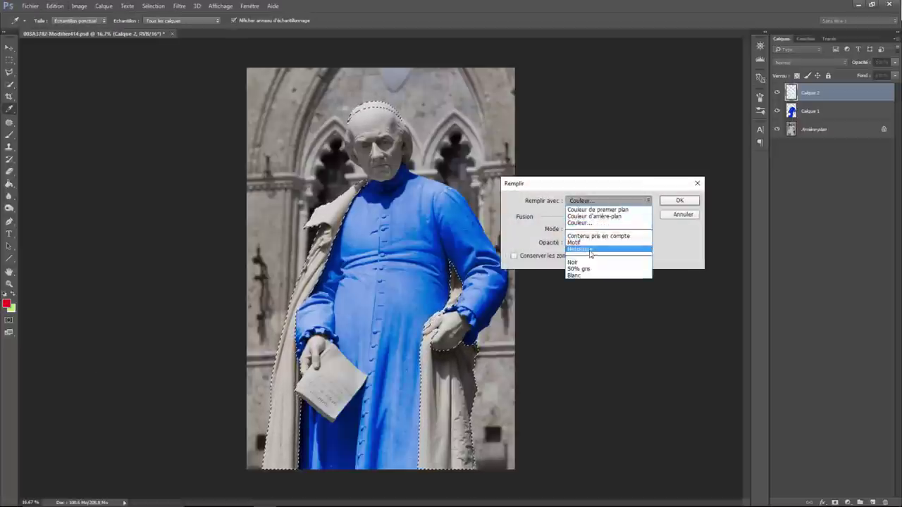
pyautogui.click(598, 223)
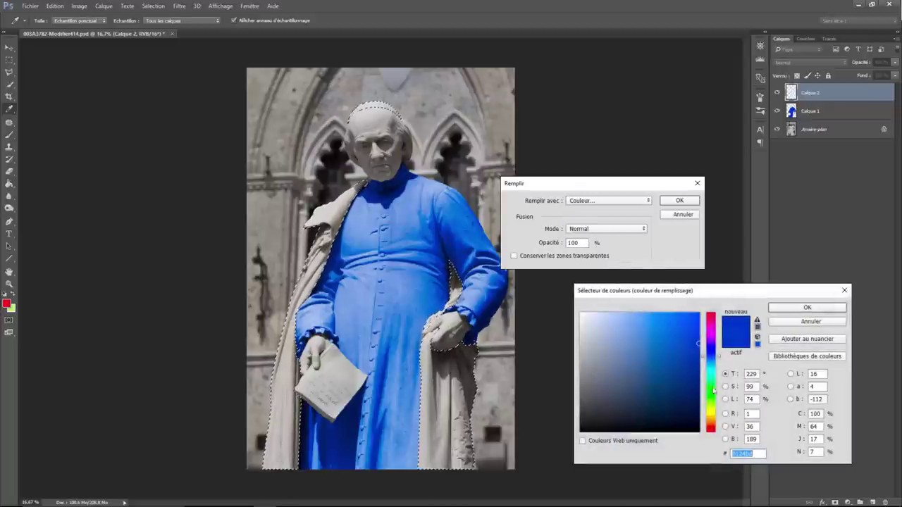
pyautogui.click(714, 326)
pyautogui.moveTo(714, 325); pyautogui.dragTo(714, 314)
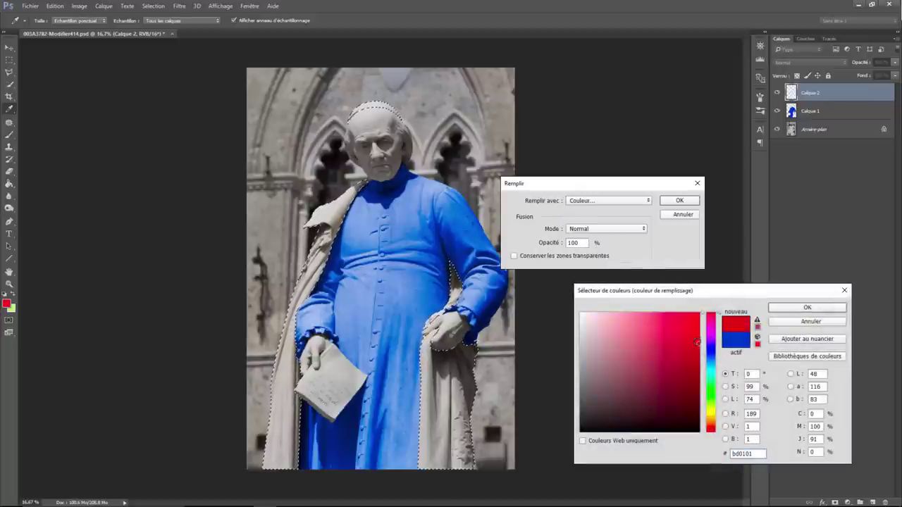
pyautogui.click(699, 381)
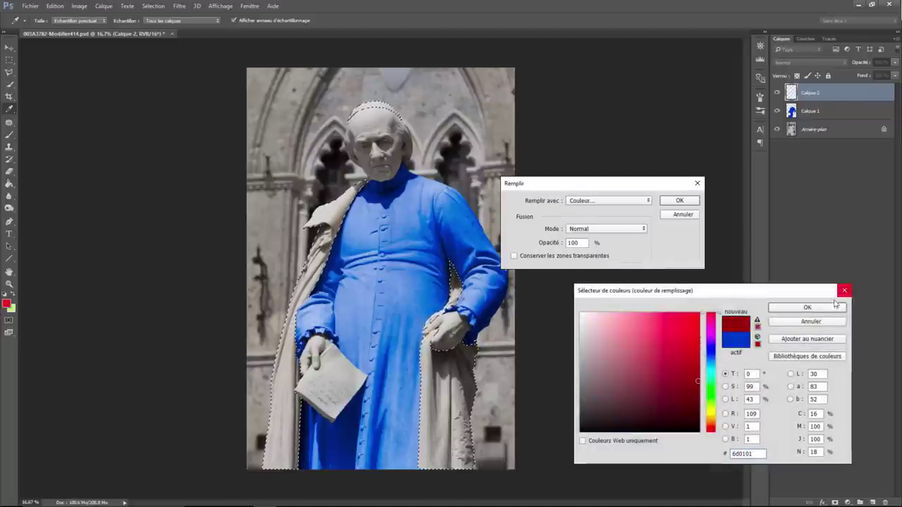
pyautogui.click(808, 307)
pyautogui.click(679, 201)
# Blend the red Calque 2 as Incrustation and deselect
pyautogui.press('w')
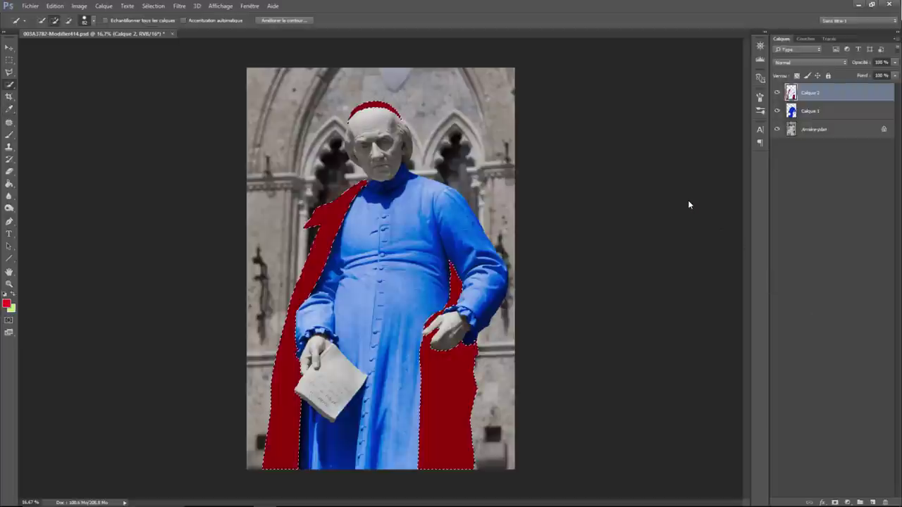
pyautogui.click(809, 61)
pyautogui.click(797, 152)
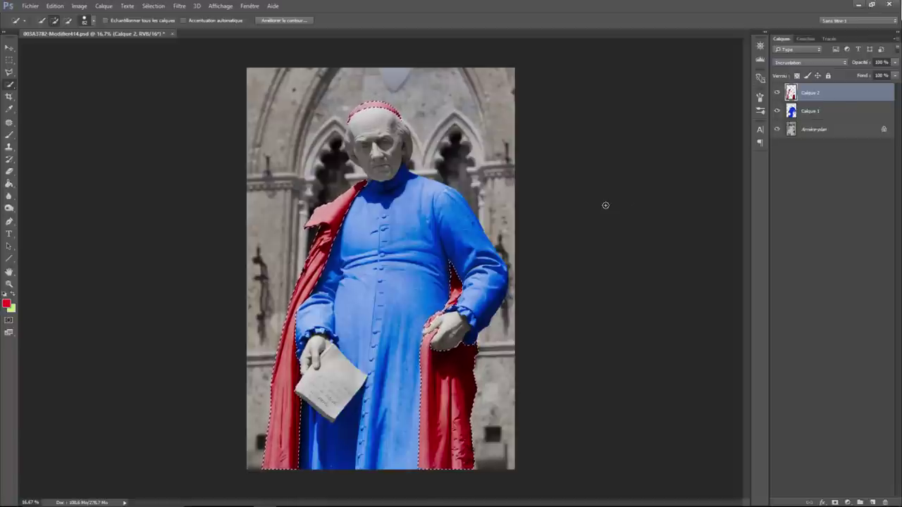
pyautogui.hotkey('ctrl', 'd')
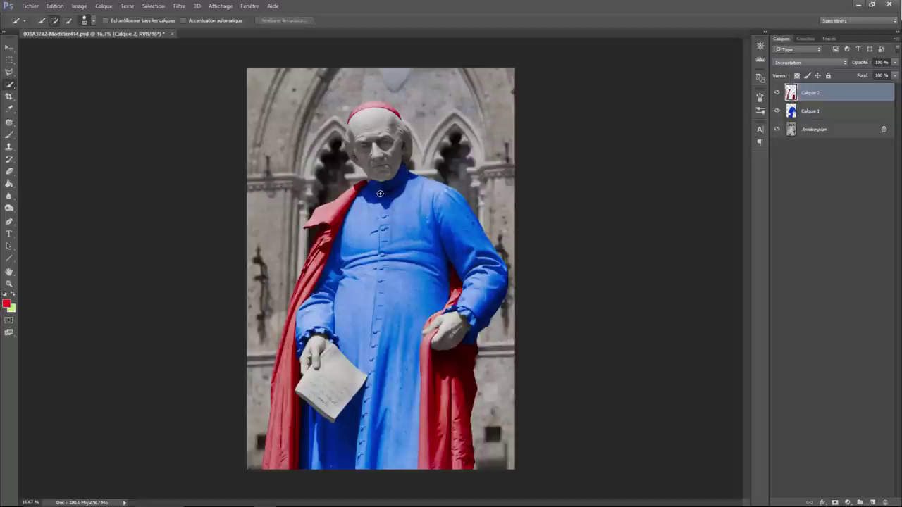
pyautogui.hotkey('ctrl', '+')
pyautogui.hotkey('ctrl', '+')
pyautogui.hotkey('ctrl', '+')
pyautogui.hotkey('ctrl', '+')
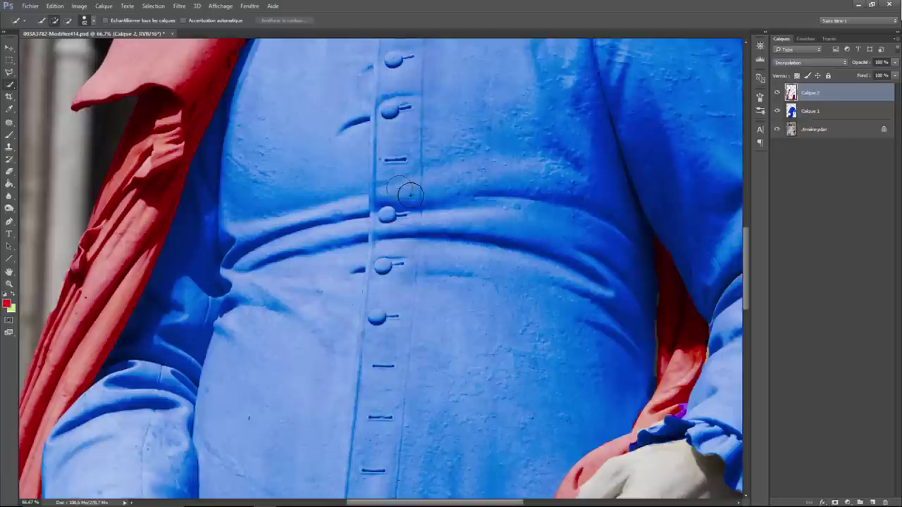
pyautogui.scroll(5, 747, 223)
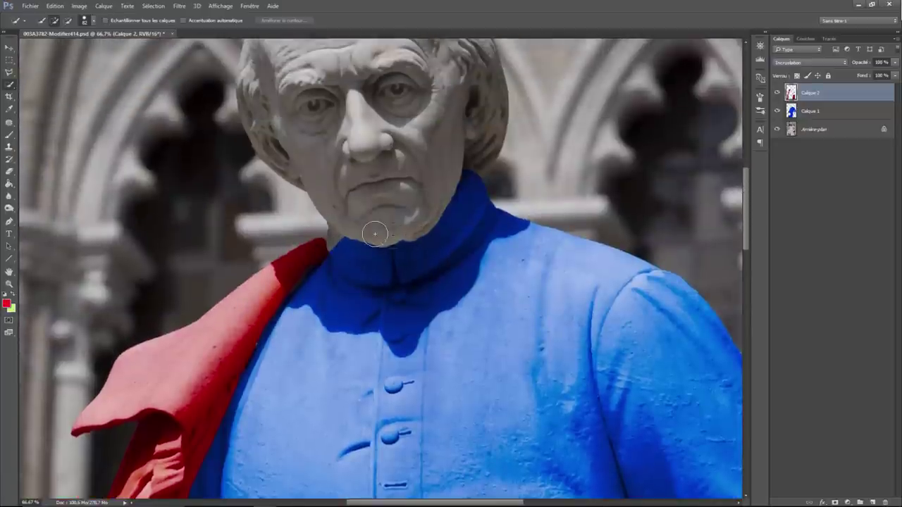
pyautogui.click(811, 111)
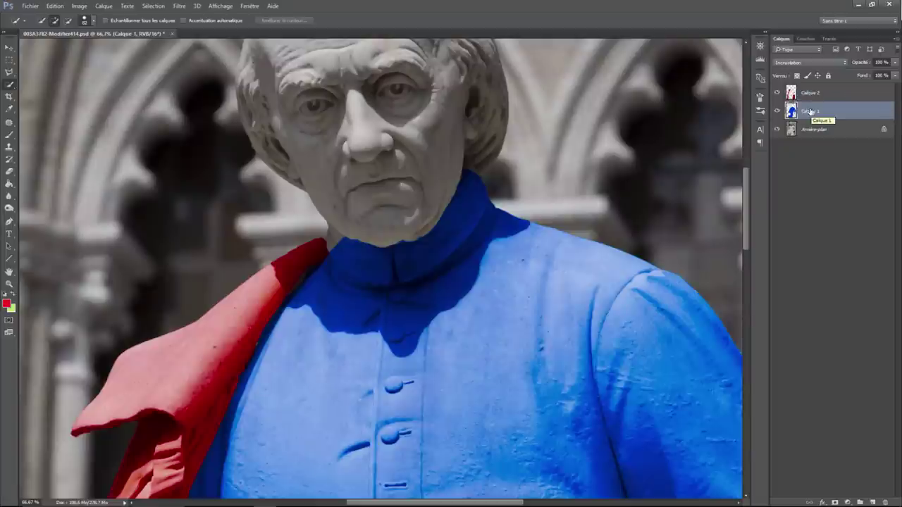
# Sample the collar's dark blue and paint it up along the neck on Calque 1
pyautogui.click(11, 110)
pyautogui.click(359, 242)
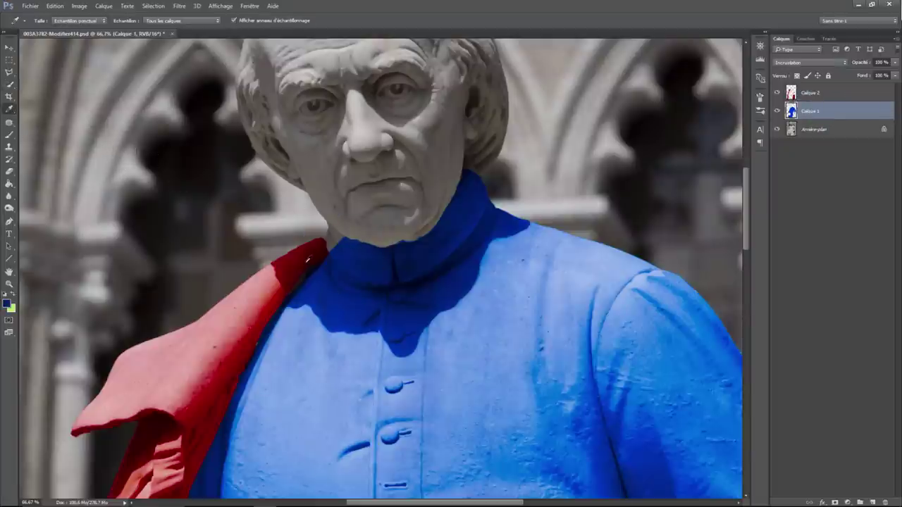
pyautogui.click(9, 134)
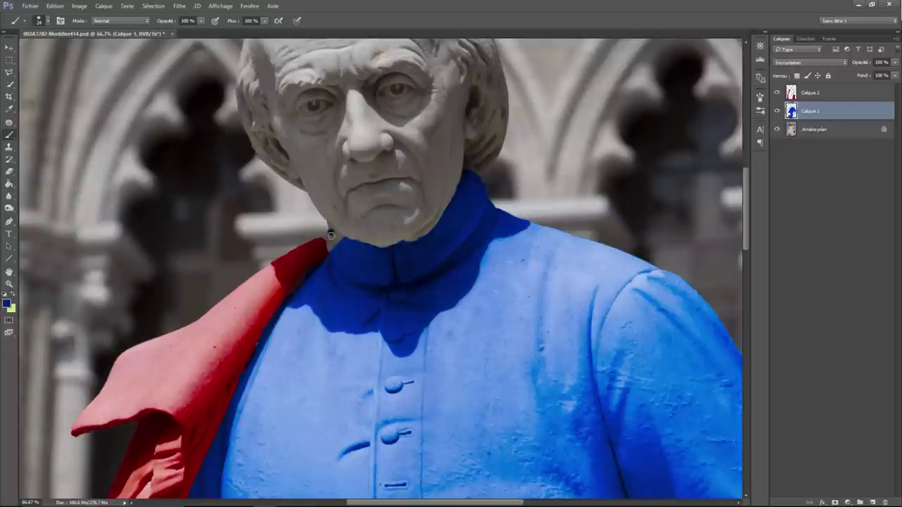
pyautogui.moveTo(330, 234)
pyautogui.mouseDown()
pyautogui.moveTo(331, 248)
pyautogui.moveTo(332, 236)
pyautogui.mouseUp()
# Sample the robe's bright blue and return Calque 1 from Normal to Incrustation blending
pyautogui.click(801, 62)
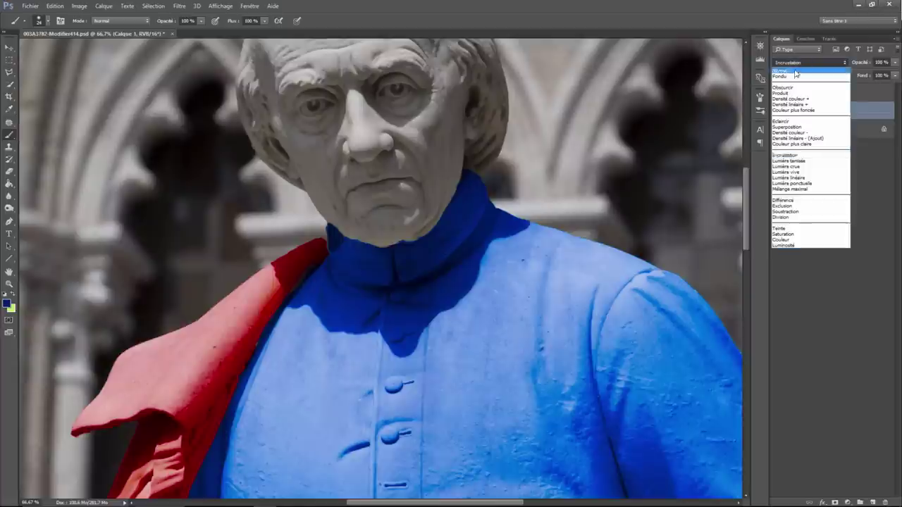
pyautogui.click(795, 71)
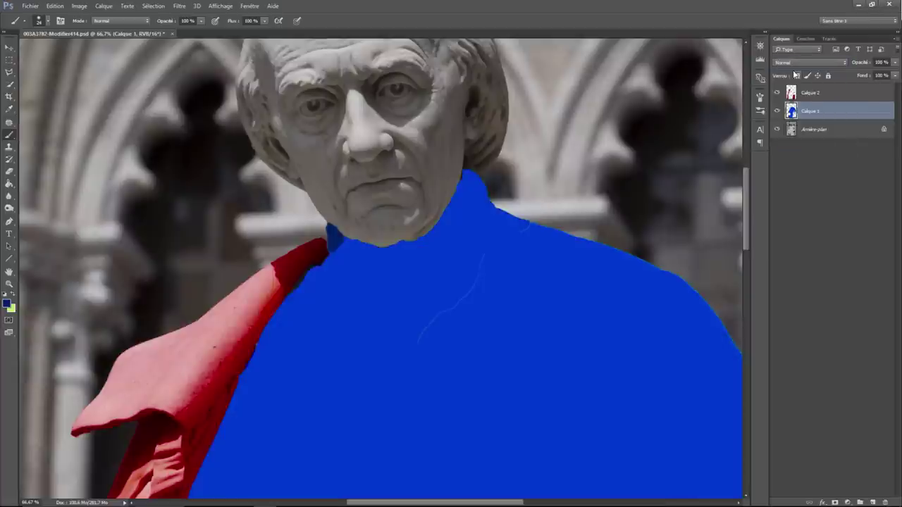
pyautogui.click(9, 108)
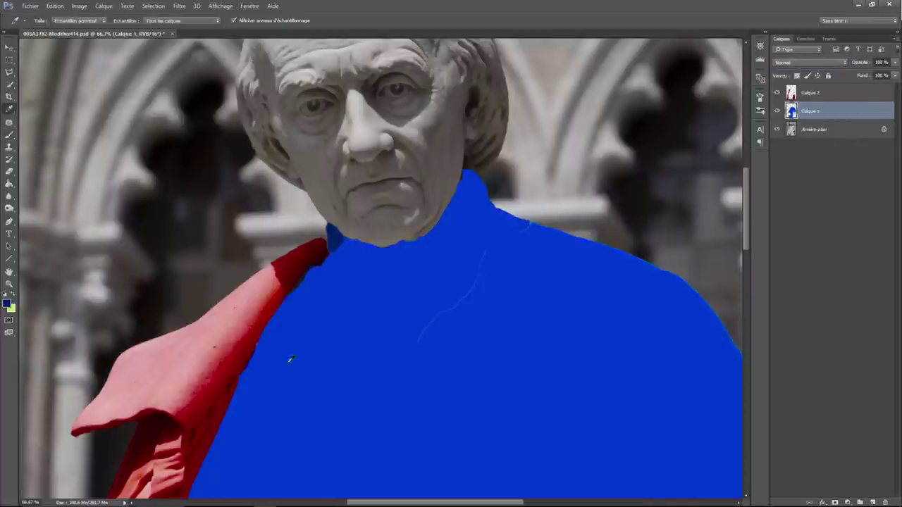
pyautogui.click(366, 310)
pyautogui.click(802, 63)
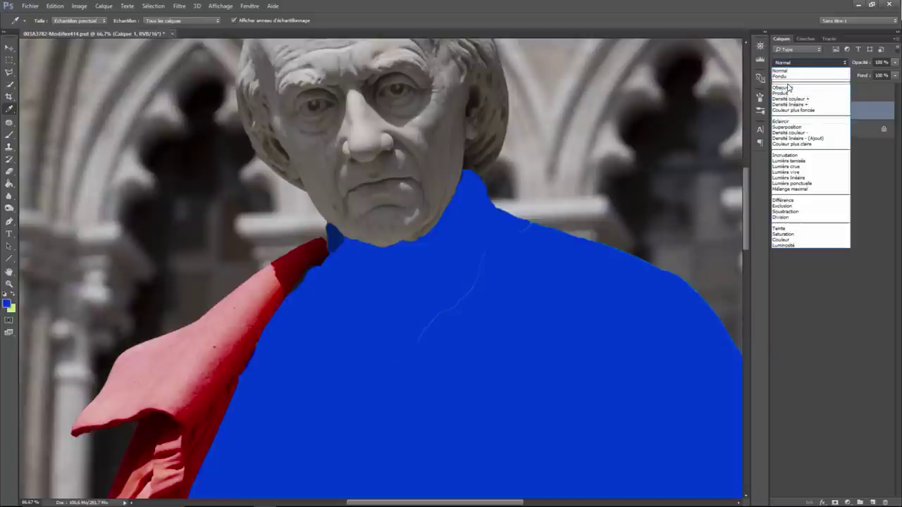
pyautogui.click(793, 156)
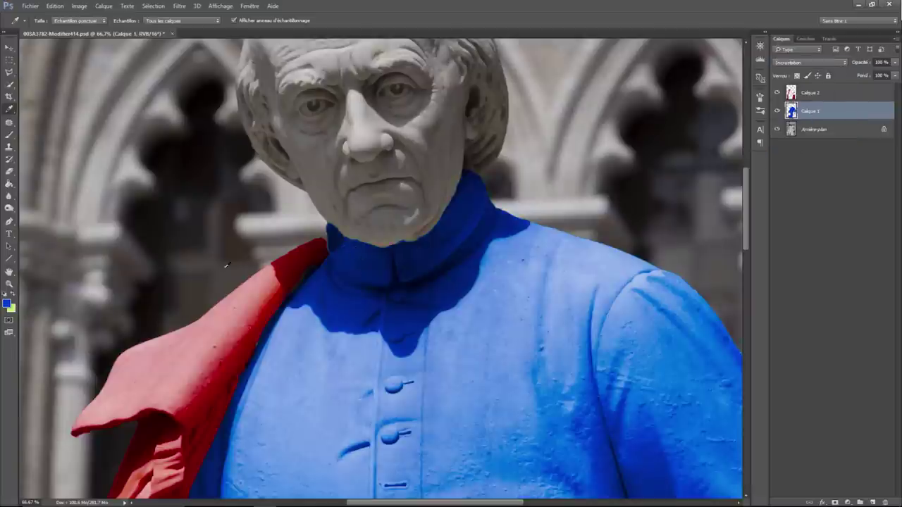
pyautogui.click(10, 134)
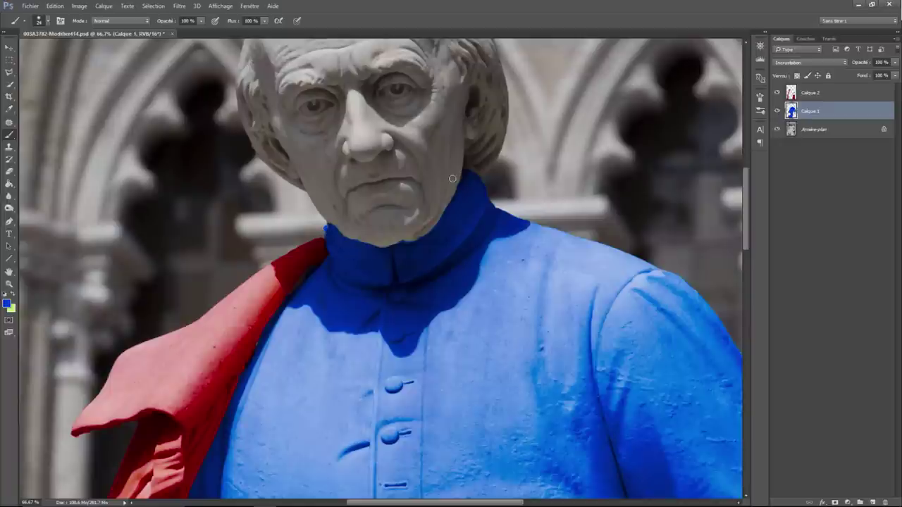
# Add a layer mask to Calque 1 and paint black along the collar to hide stray blue
pyautogui.click(836, 501)
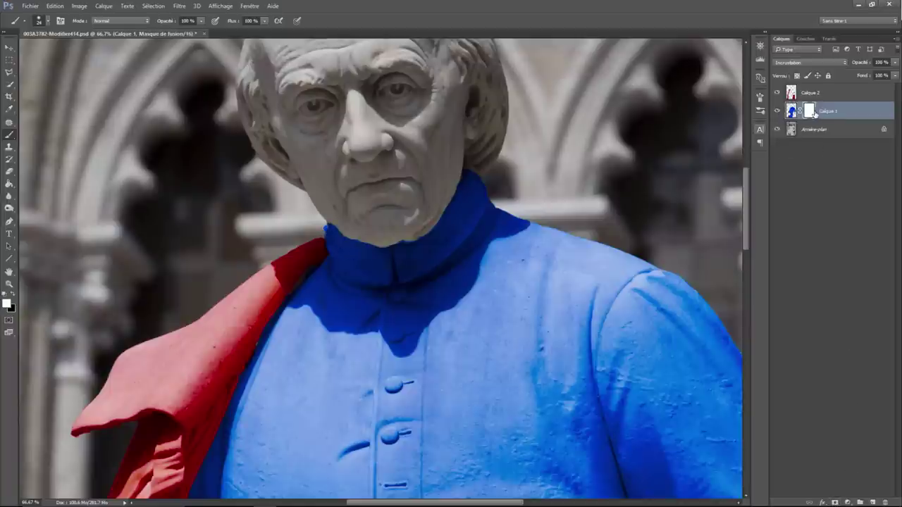
pyautogui.click(791, 111)
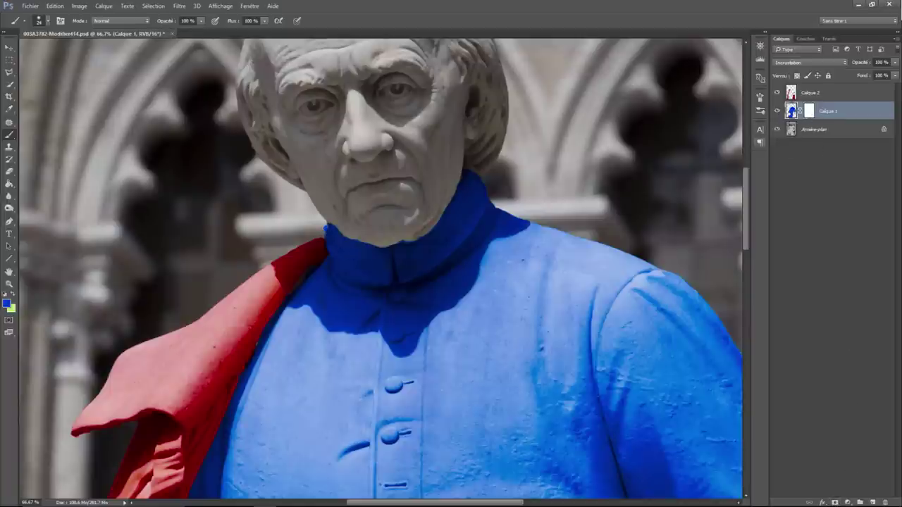
pyautogui.click(808, 113)
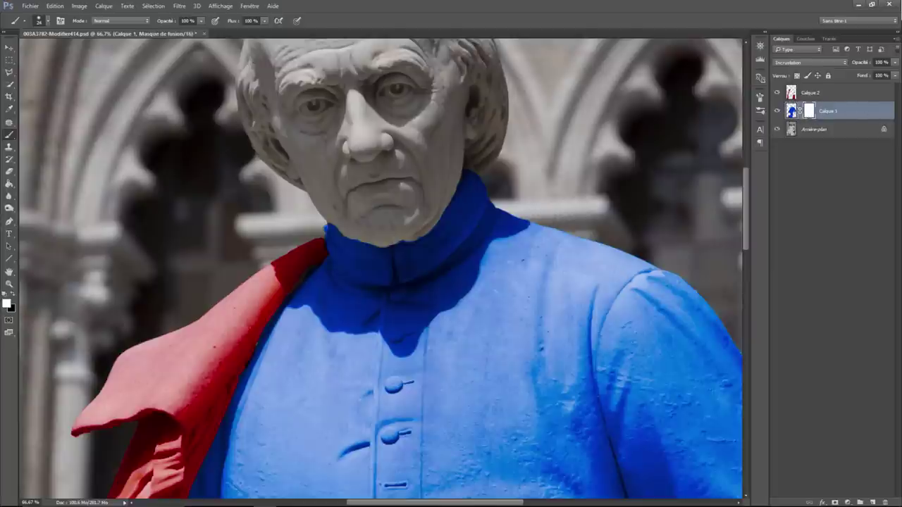
pyautogui.click(14, 299)
pyautogui.moveTo(323, 221); pyautogui.dragTo(324, 226)
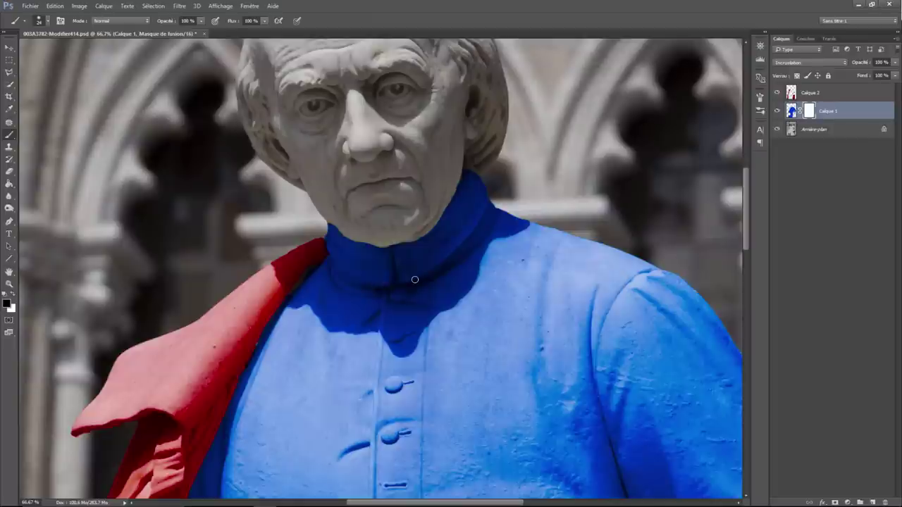
pyautogui.hotkey('ctrl', '-')
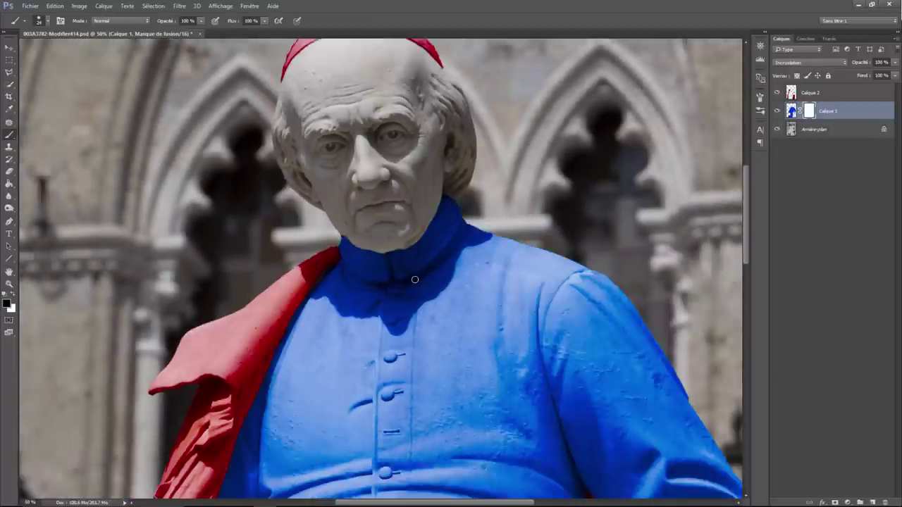
pyautogui.hotkey('ctrl', '-')
pyautogui.hotkey('ctrl', '-')
pyautogui.hotkey('ctrl', '-')
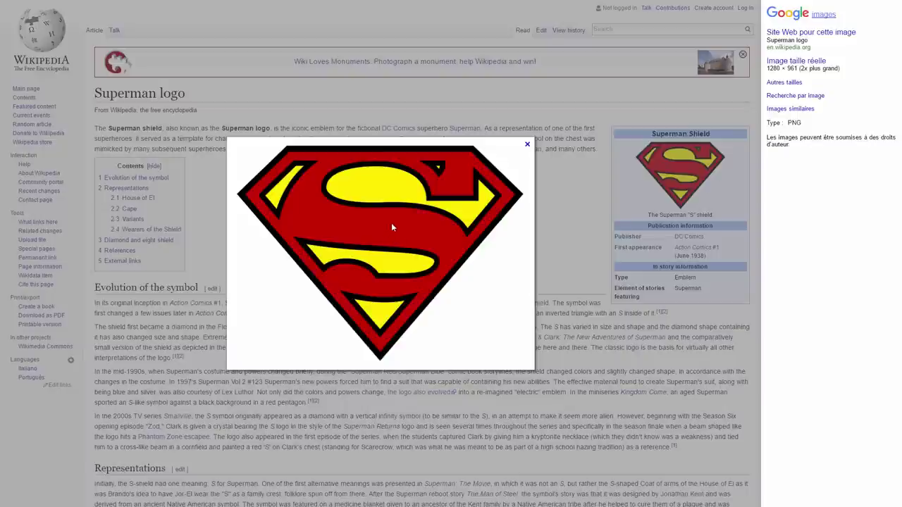
# Copy the Superman logo image from Wikipedia in Chrome and paste it as Calque 3
pyautogui.rightClick(391, 220)
pyautogui.click(427, 244)
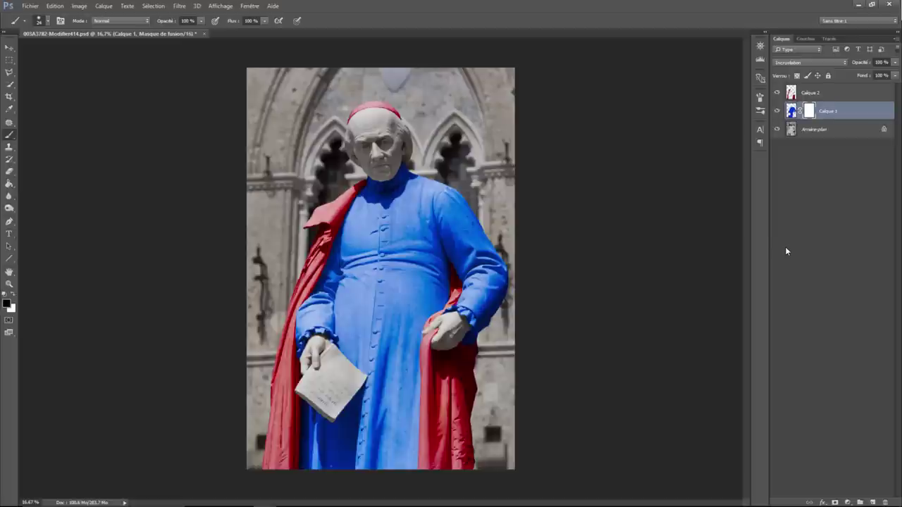
pyautogui.hotkey('ctrl', 'v')
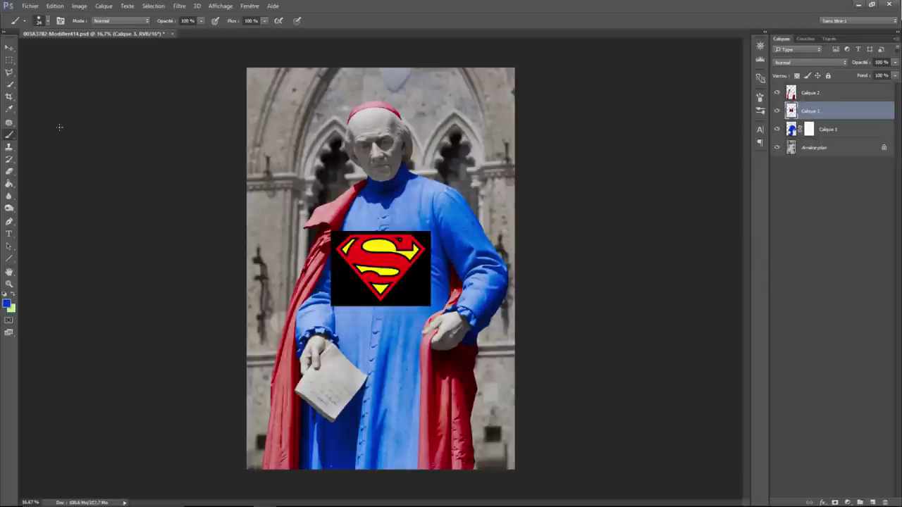
# Select the black area around the Superman logo with the Magic Wand
pyautogui.click(9, 84)
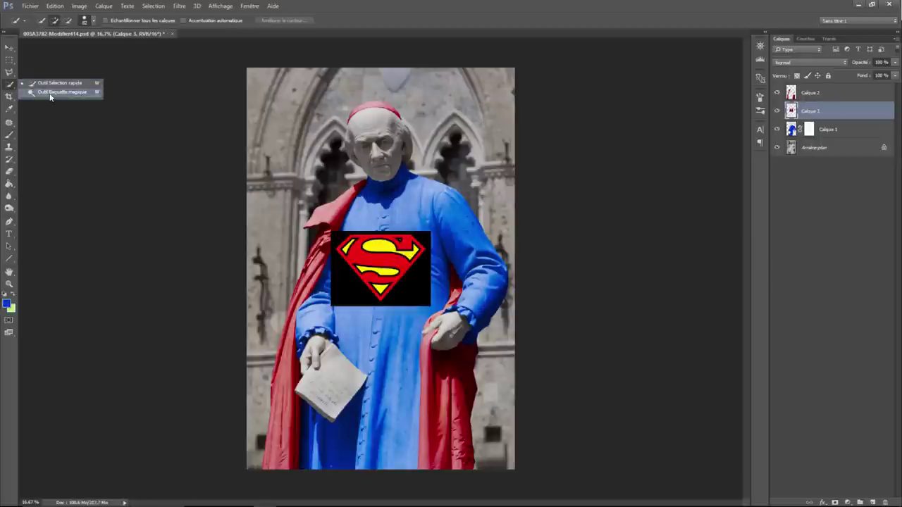
pyautogui.click(50, 92)
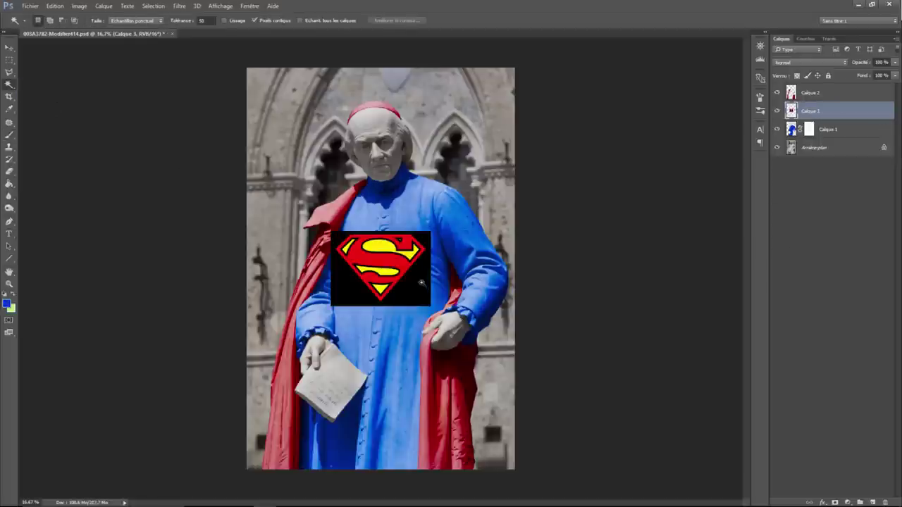
pyautogui.click(385, 209)
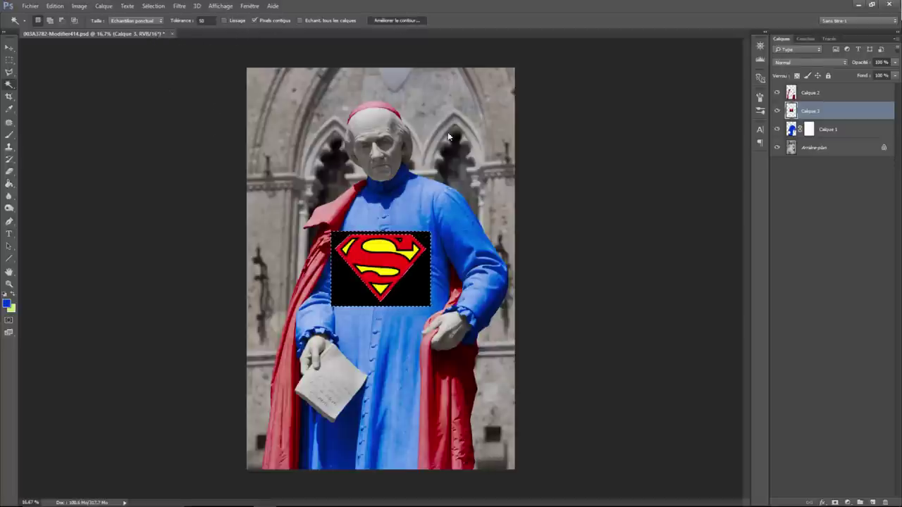
# Refine the selection edge with a +74% shift and 0.5 px feather
pyautogui.click(397, 21)
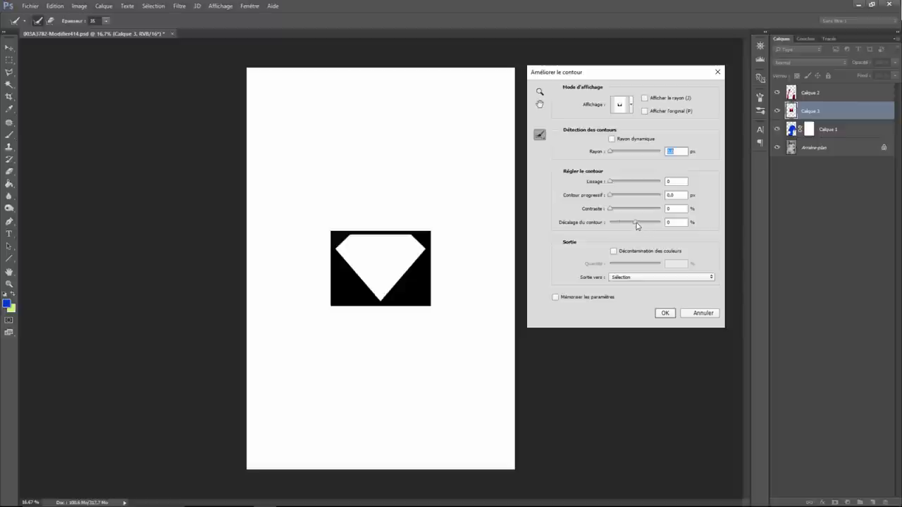
pyautogui.moveTo(635, 226); pyautogui.dragTo(654, 226)
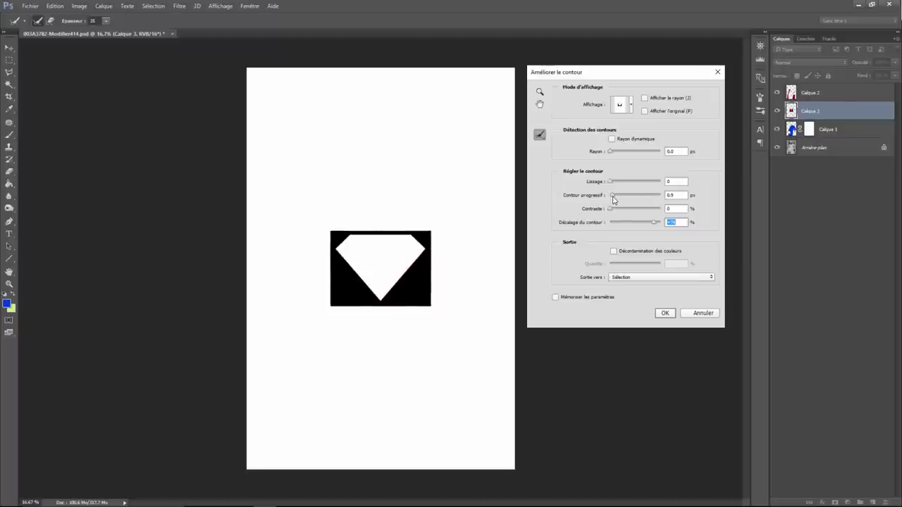
pyautogui.moveTo(612, 200); pyautogui.dragTo(614, 200)
pyautogui.click(665, 313)
pyautogui.click(665, 313)
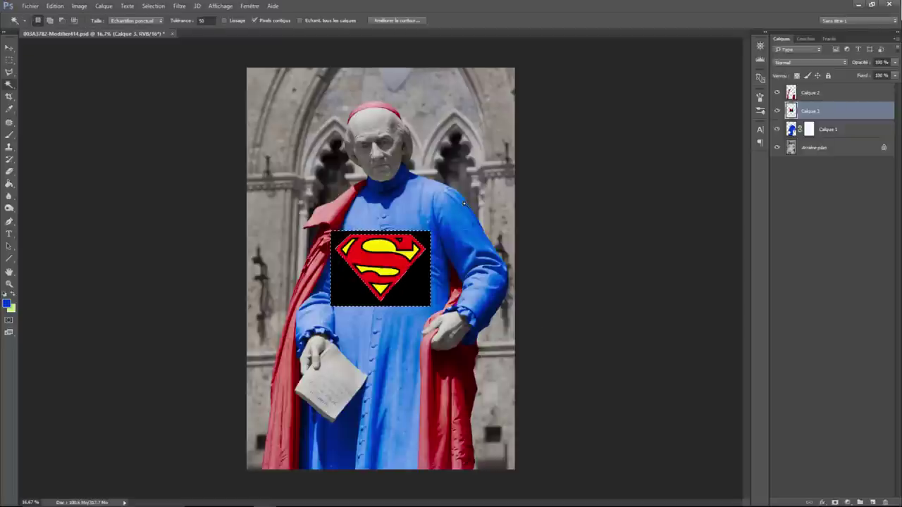
# Delete the logo's black background, deselect, and move the Superman logo onto the chest
pyautogui.press('Delete')
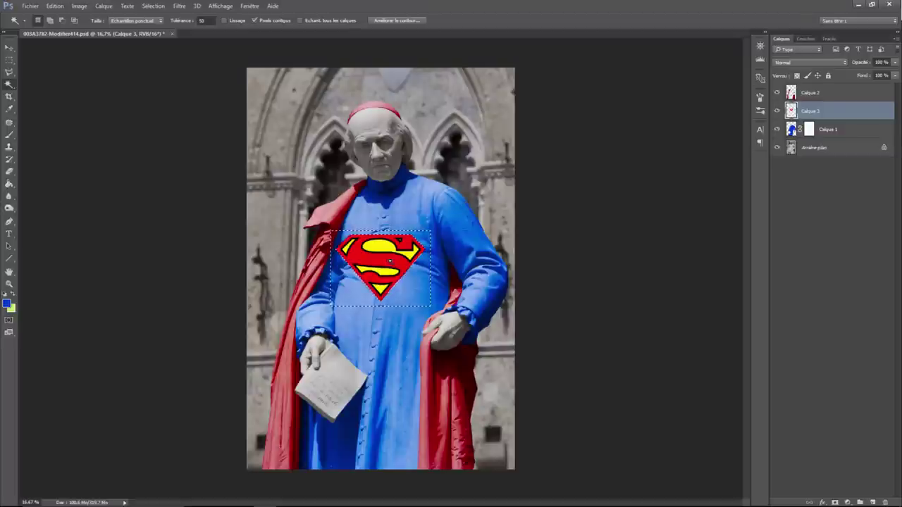
pyautogui.click(9, 47)
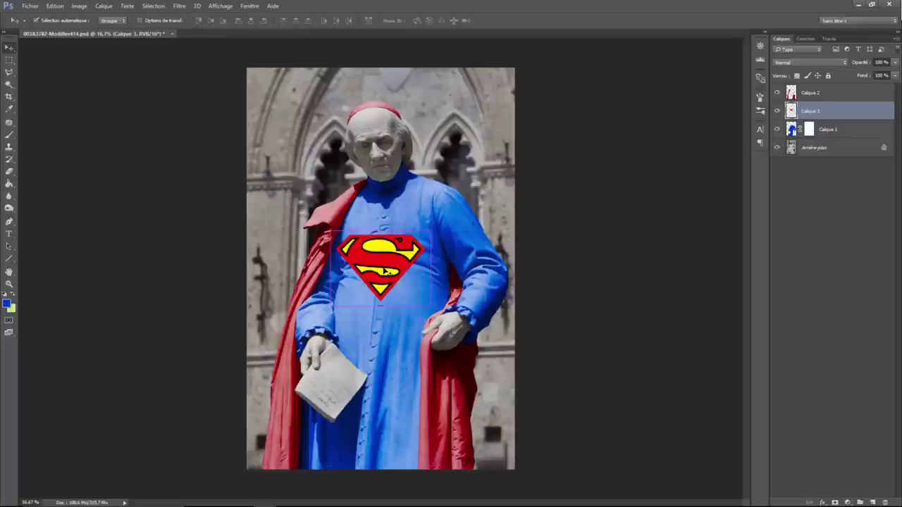
pyautogui.hotkey('ctrl', 'd')
pyautogui.moveTo(387, 270); pyautogui.dragTo(386, 243)
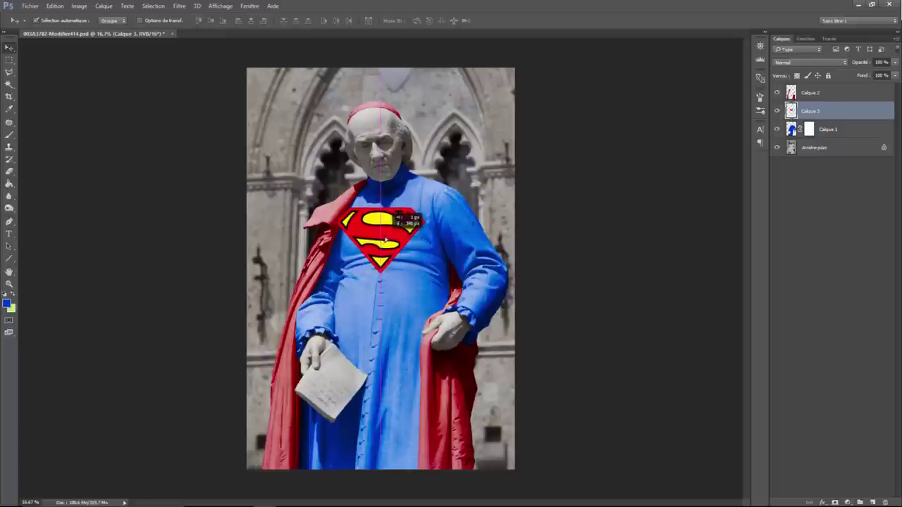
pyautogui.scroll(4, 374, 266)
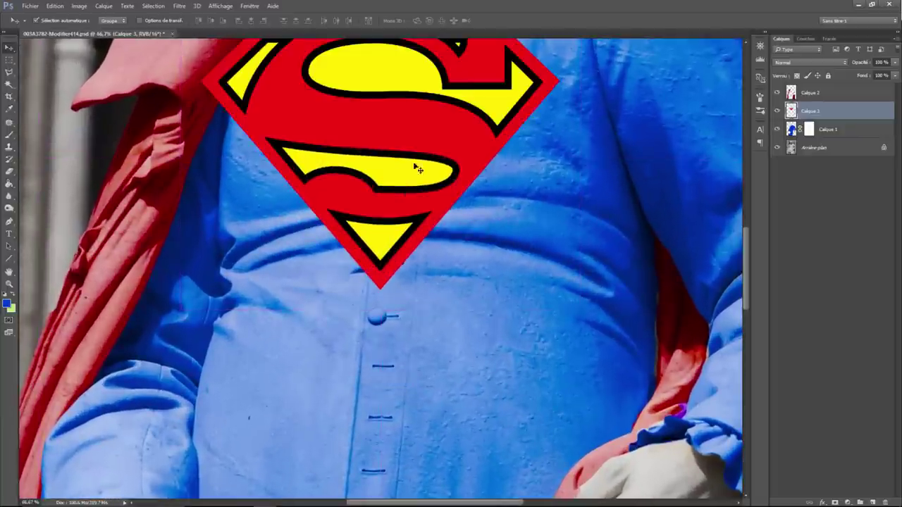
pyautogui.moveTo(397, 121); pyautogui.dragTo(399, 129)
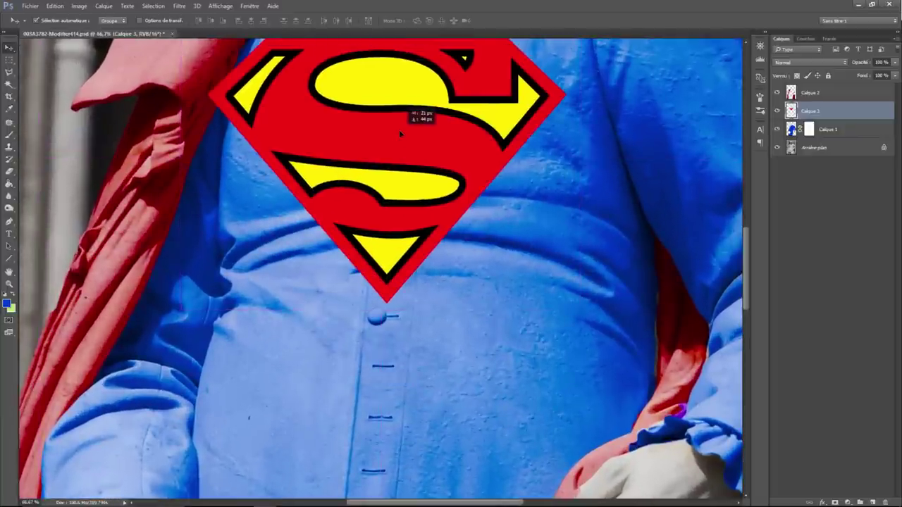
# Set the logo layer's blend mode to Incrustation and fine-tune its position on the chest
pyautogui.click(790, 62)
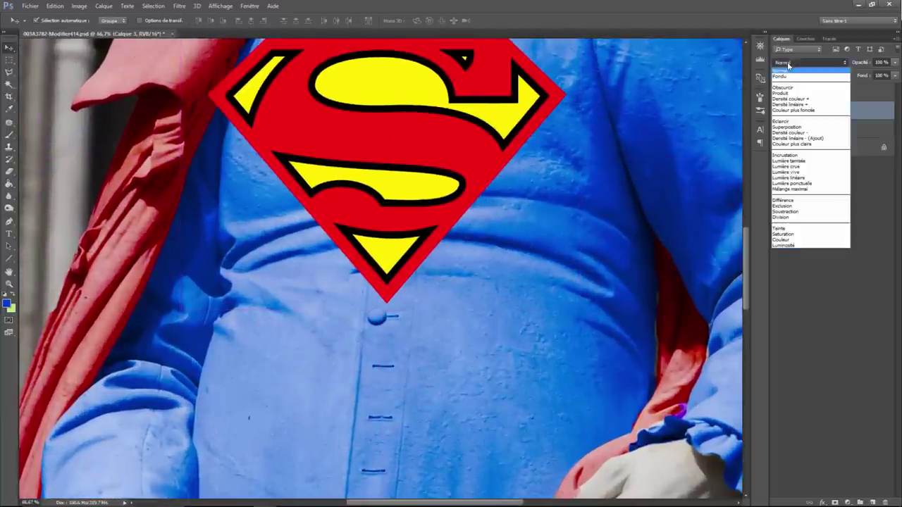
pyautogui.click(791, 154)
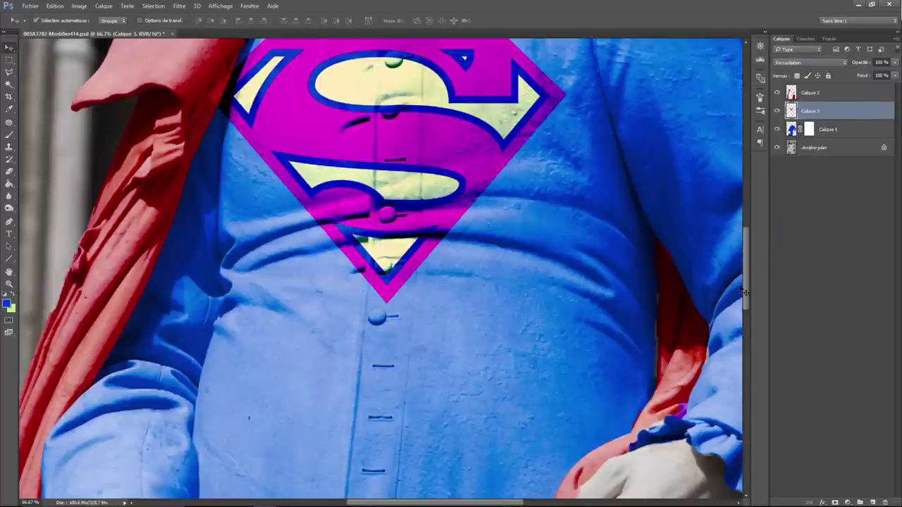
pyautogui.moveTo(746, 286); pyautogui.dragTo(743, 266)
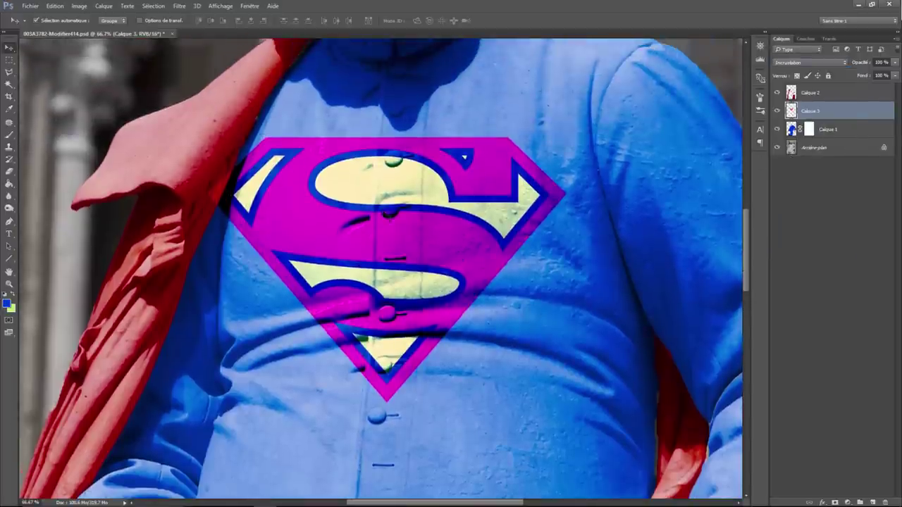
pyautogui.moveTo(392, 213); pyautogui.dragTo(395, 207)
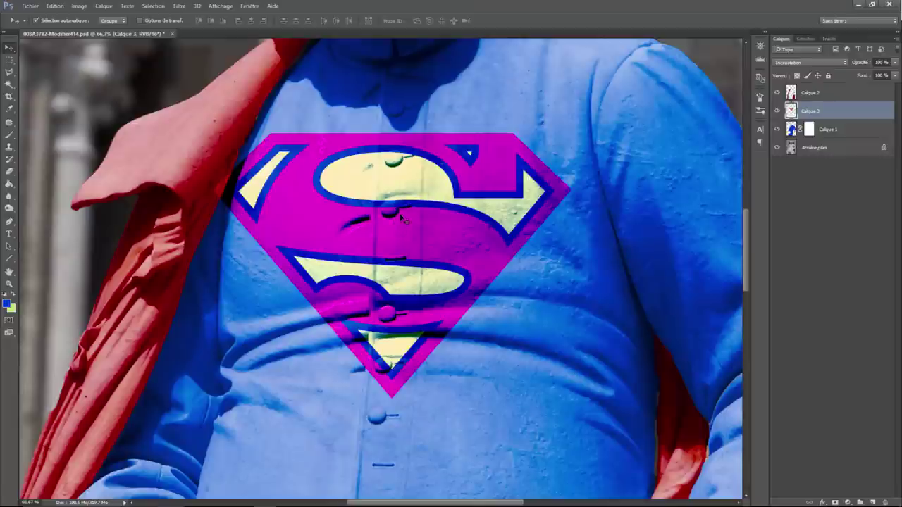
pyautogui.moveTo(401, 220); pyautogui.dragTo(399, 218)
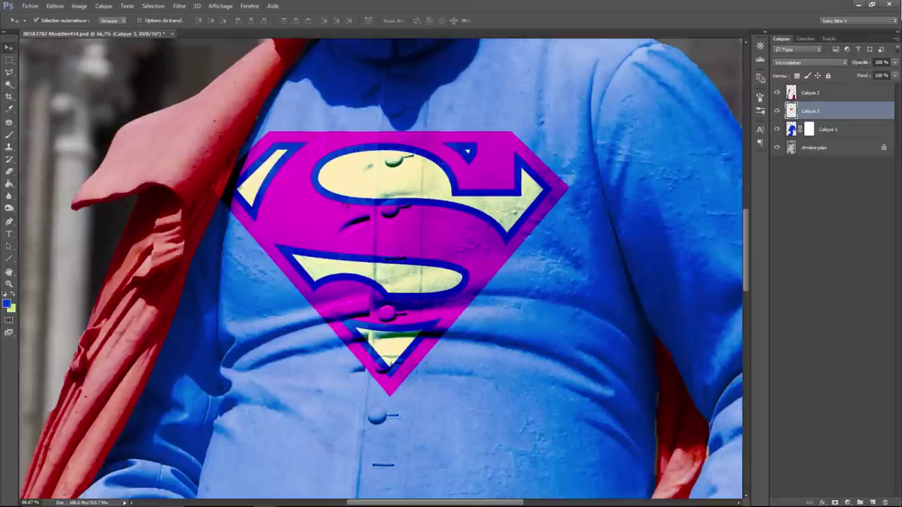
pyautogui.click(57, 7)
pyautogui.moveTo(71, 198)
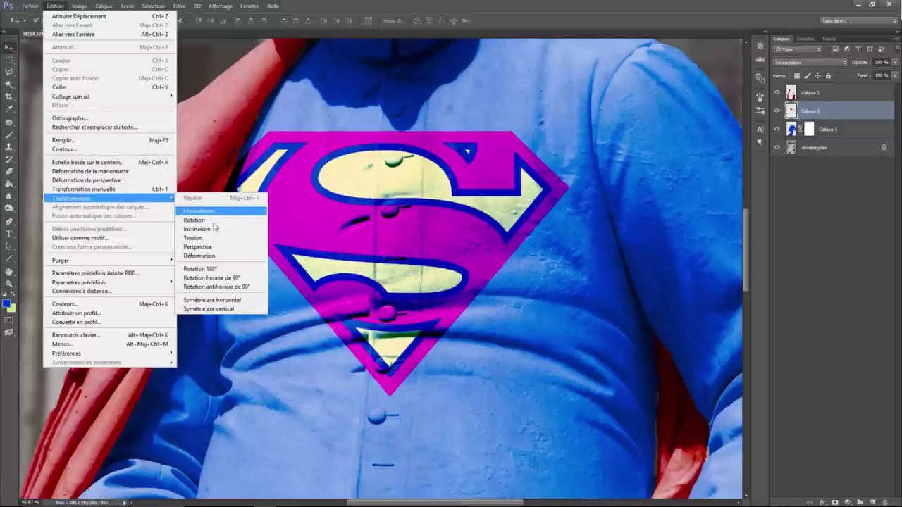
# Skew the logo to follow the chest's perspective, nudge it into place, and commit the transform
pyautogui.click(216, 246)
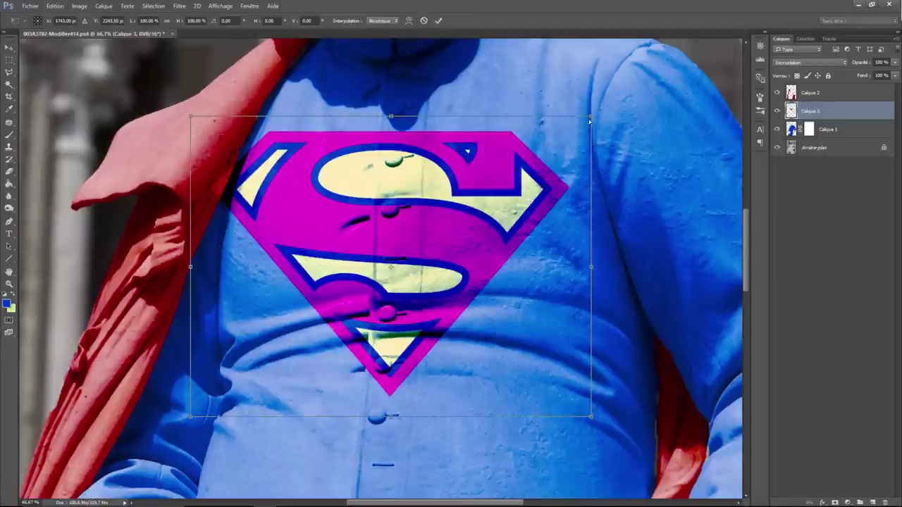
pyautogui.moveTo(590, 118); pyautogui.dragTo(591, 105)
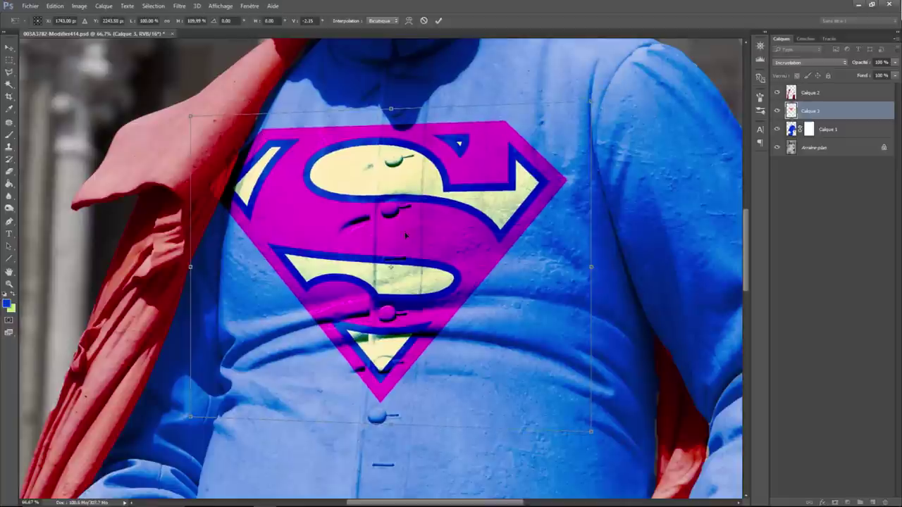
pyautogui.moveTo(407, 235); pyautogui.dragTo(408, 222)
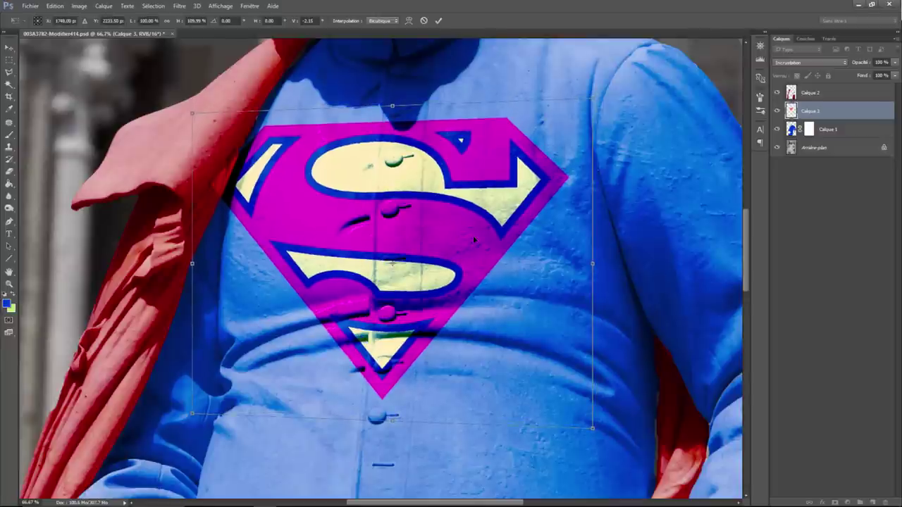
pyautogui.press('Return')
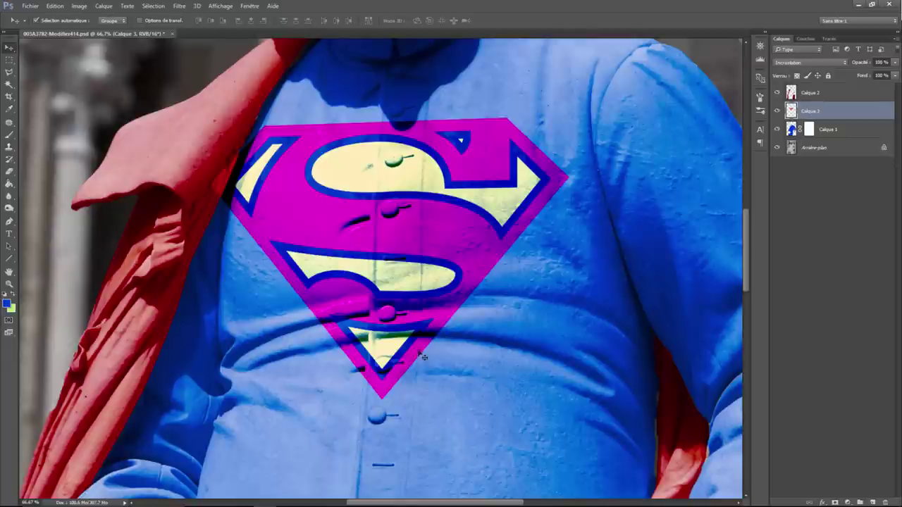
pyautogui.click(179, 6)
# In Fluidité at 100% preview, enlarge the warp brush and push the shield's right edge outward
pyautogui.click(196, 82)
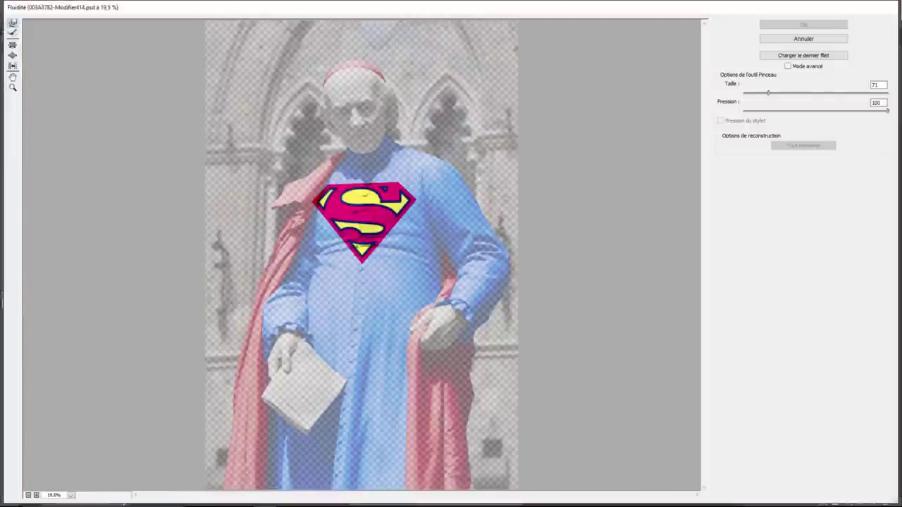
pyautogui.click(54, 497)
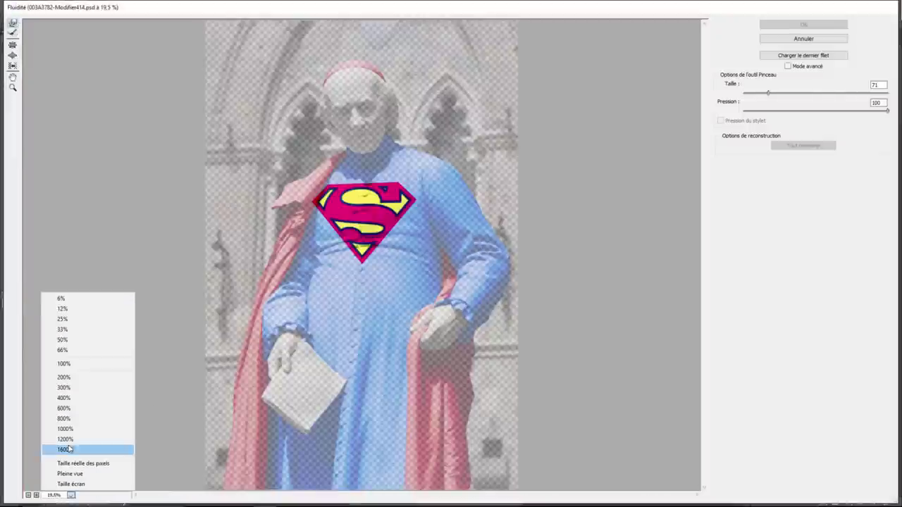
pyautogui.click(68, 364)
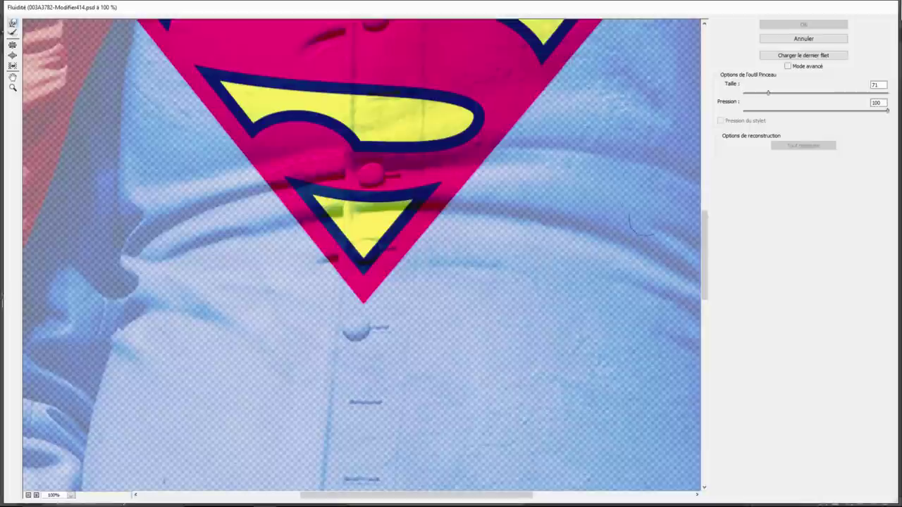
pyautogui.moveTo(704, 261); pyautogui.dragTo(704, 226)
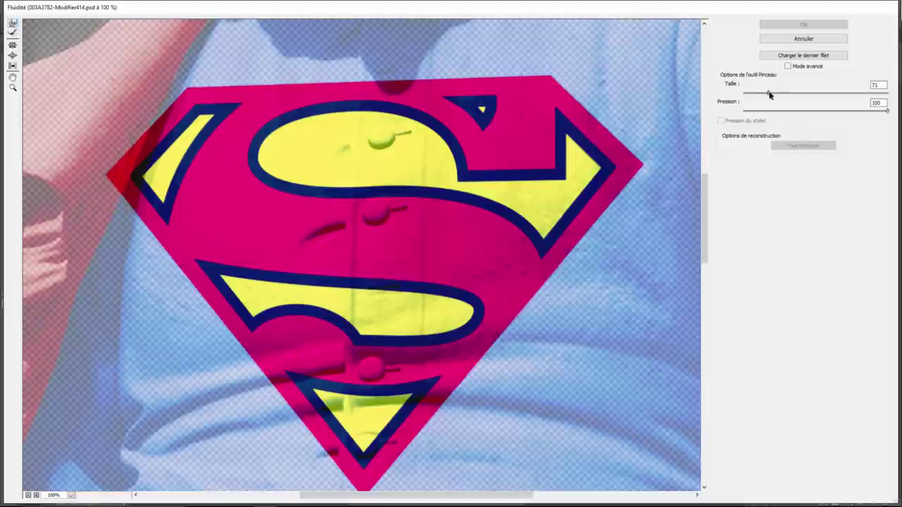
pyautogui.moveTo(769, 93); pyautogui.dragTo(780, 93)
pyautogui.moveTo(780, 94); pyautogui.dragTo(778, 94)
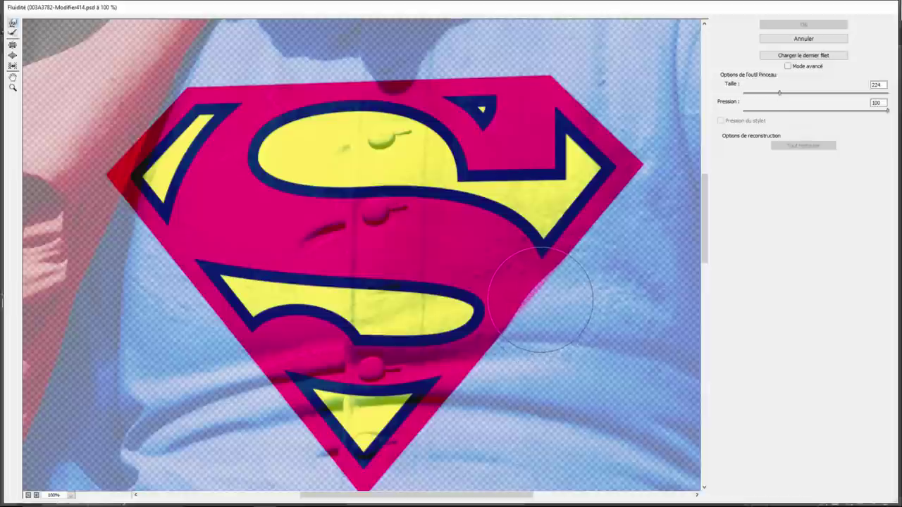
pyautogui.moveTo(525, 293); pyautogui.dragTo(540, 304)
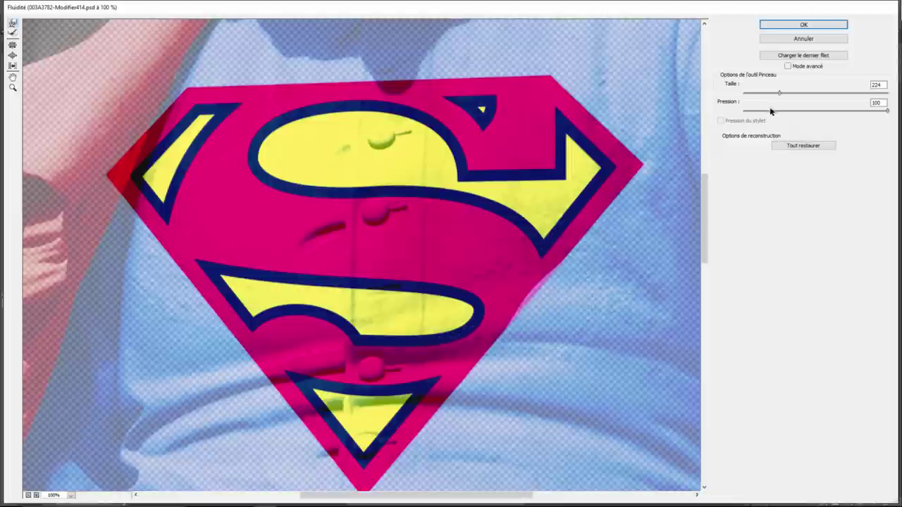
# Resize the brush, warp the shield's lower-right and lower-left edges, and apply the Liquify
pyautogui.moveTo(779, 97); pyautogui.dragTo(772, 97)
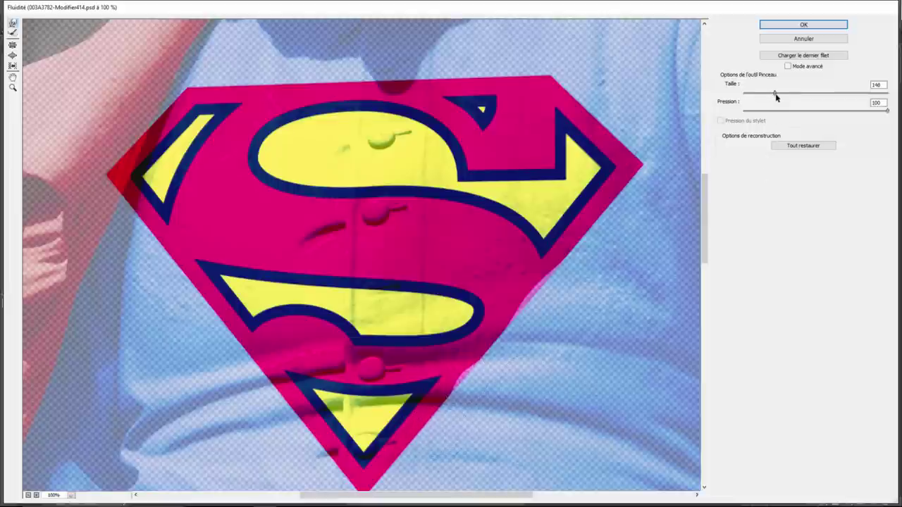
pyautogui.moveTo(776, 94); pyautogui.dragTo(780, 95)
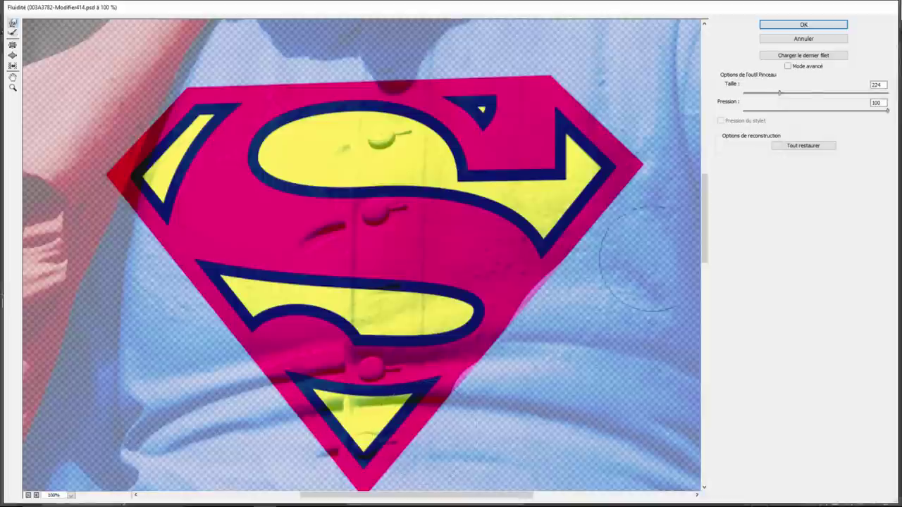
pyautogui.moveTo(774, 101); pyautogui.dragTo(773, 101)
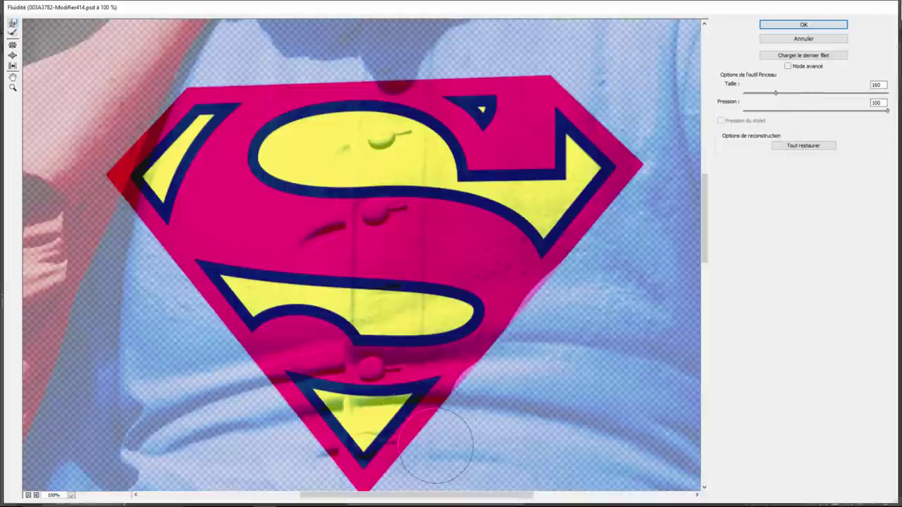
pyautogui.moveTo(427, 437); pyautogui.dragTo(432, 431)
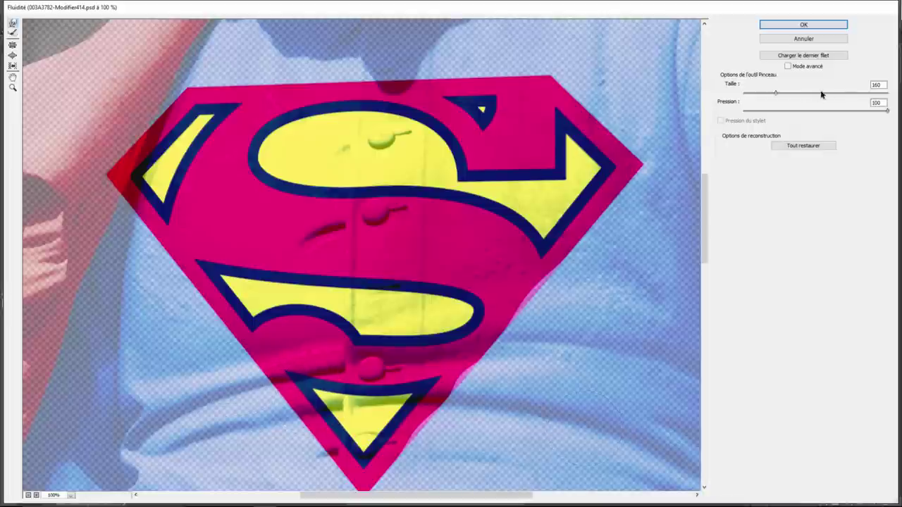
pyautogui.moveTo(774, 94); pyautogui.dragTo(765, 96)
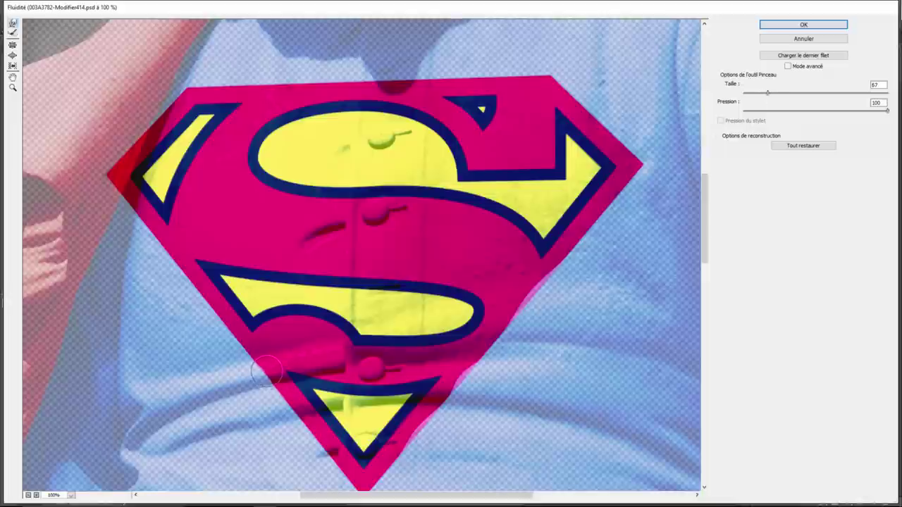
pyautogui.moveTo(267, 373); pyautogui.dragTo(282, 394)
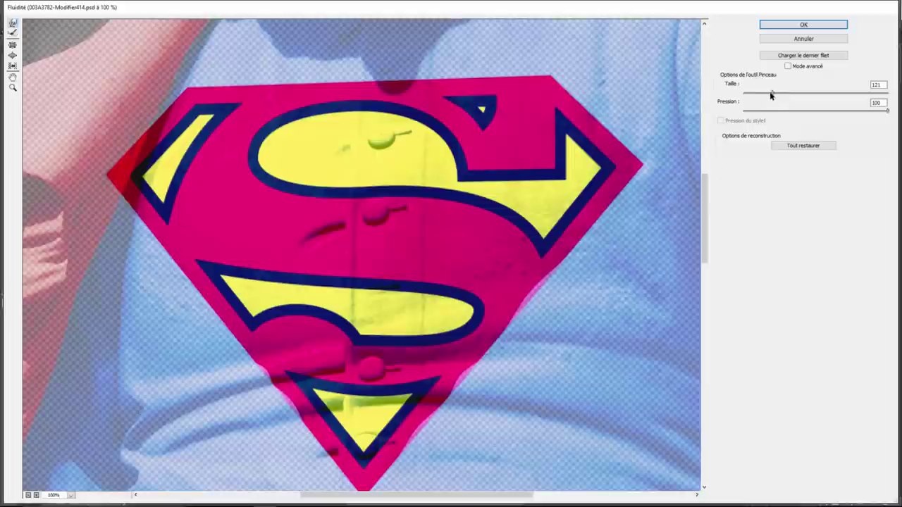
pyautogui.moveTo(769, 94); pyautogui.dragTo(753, 96)
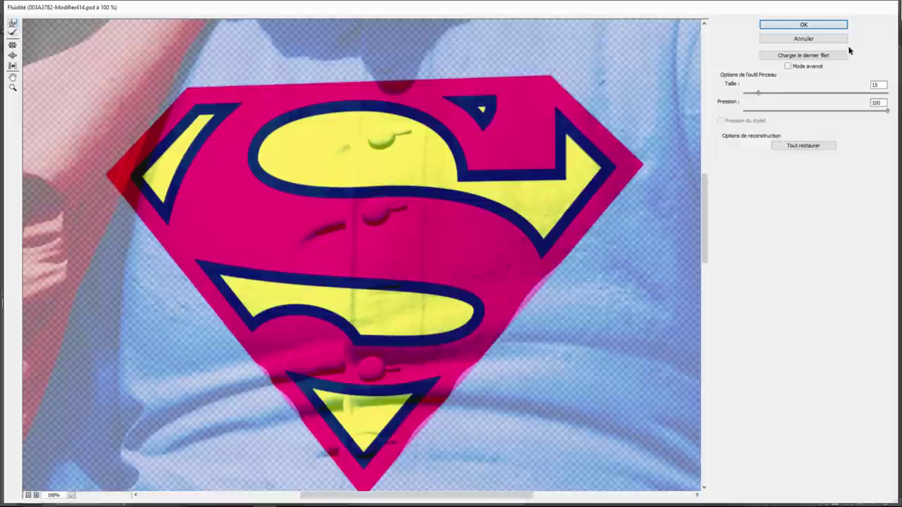
pyautogui.moveTo(757, 96); pyautogui.dragTo(760, 96)
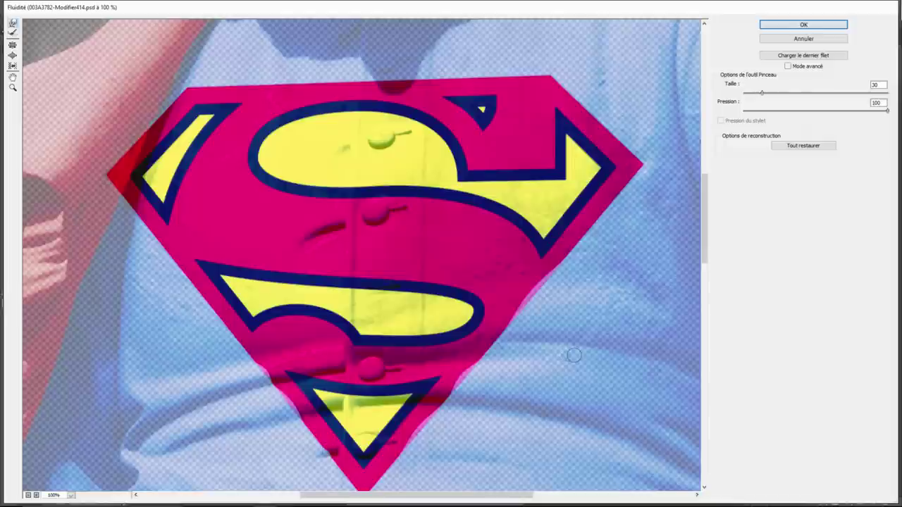
pyautogui.click(802, 26)
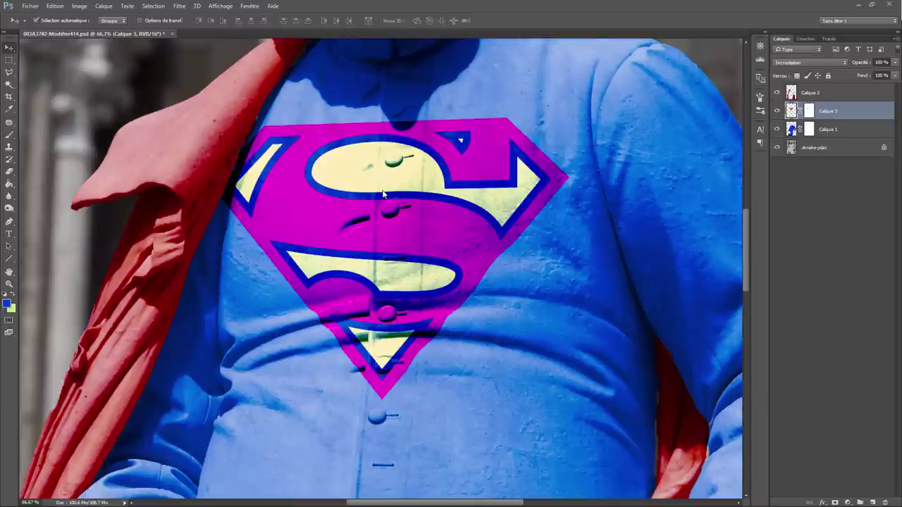
# Quick-select the magenta Superman shield and target Calque 1's layer mask
pyautogui.click(9, 85)
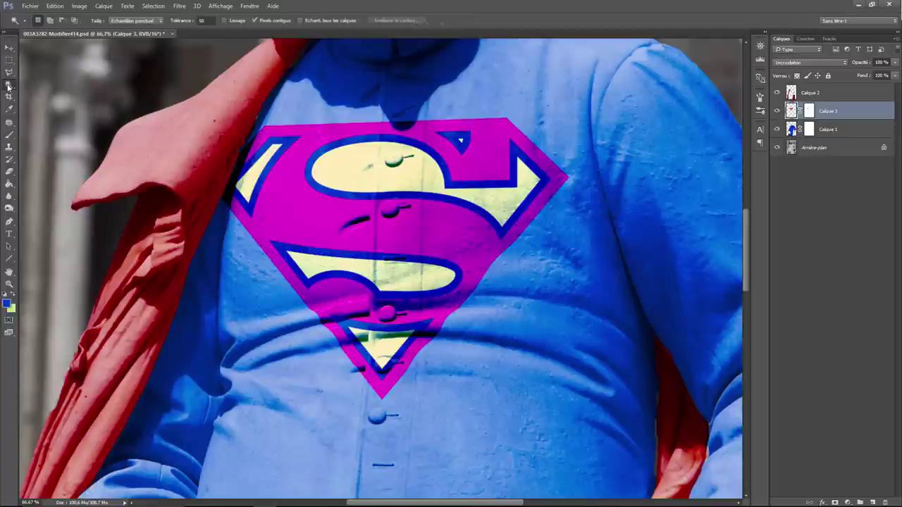
pyautogui.moveTo(327, 171); pyautogui.dragTo(449, 212)
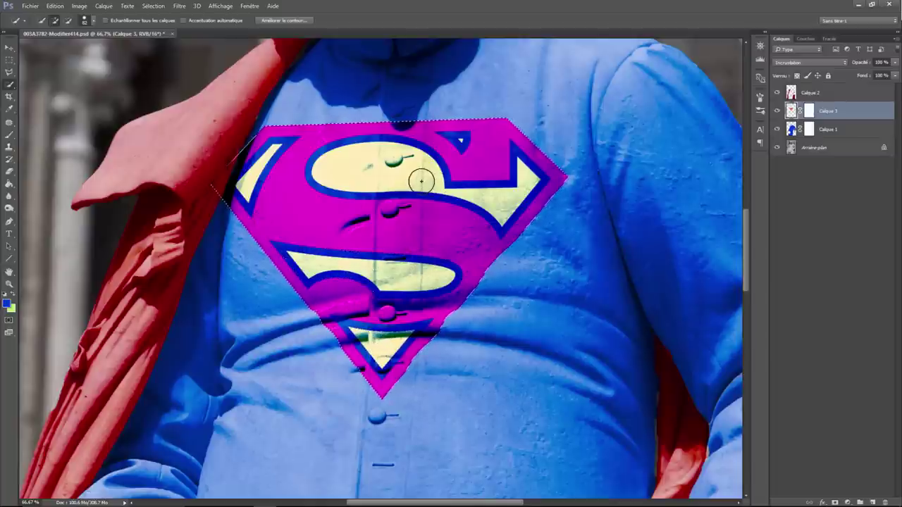
pyautogui.click(810, 130)
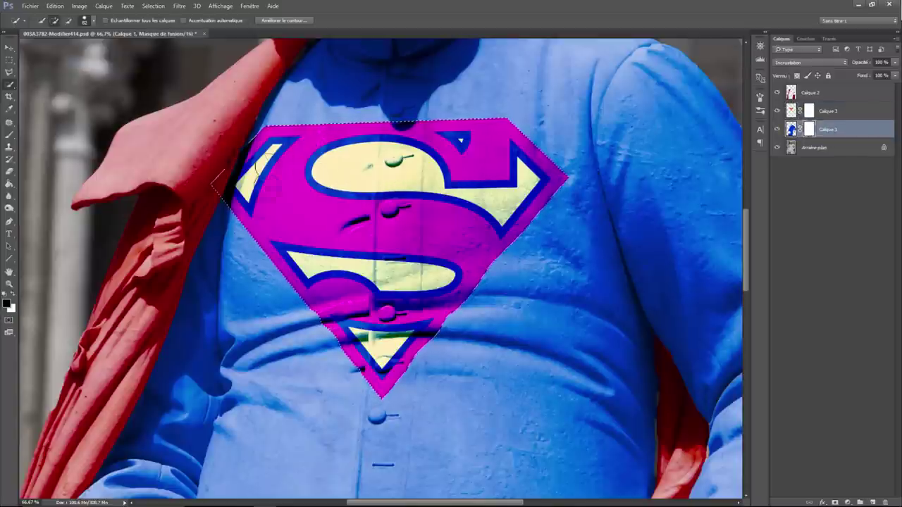
# Fill the shield selection on Calque 1's mask with Noir, then deselect and zoom out
pyautogui.click(55, 6)
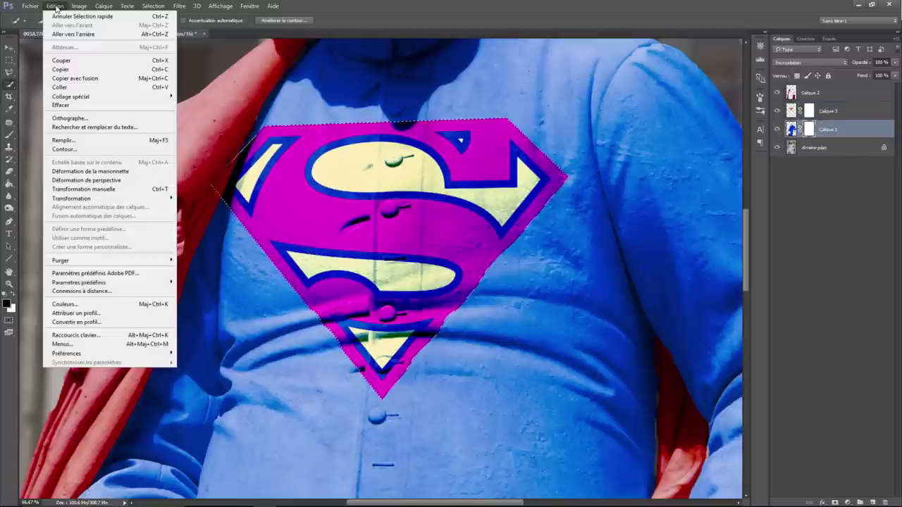
pyautogui.click(72, 146)
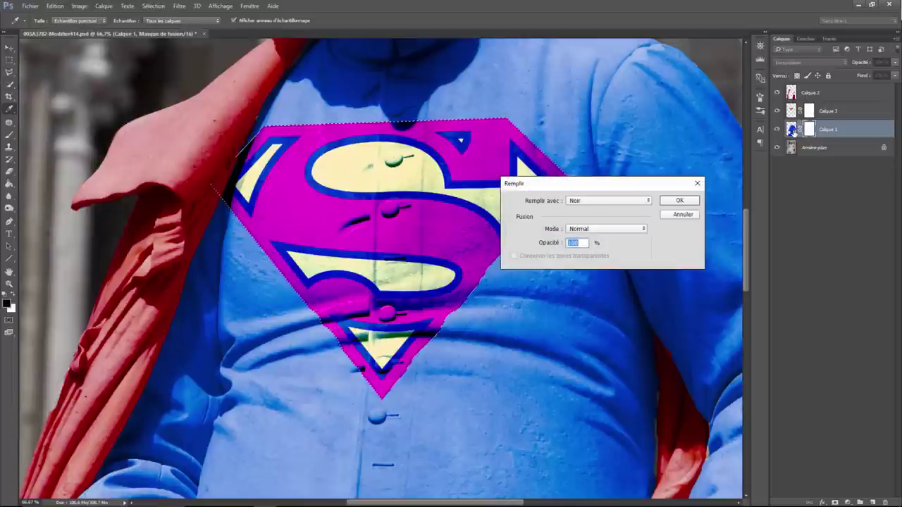
pyautogui.click(680, 202)
pyautogui.press('w')
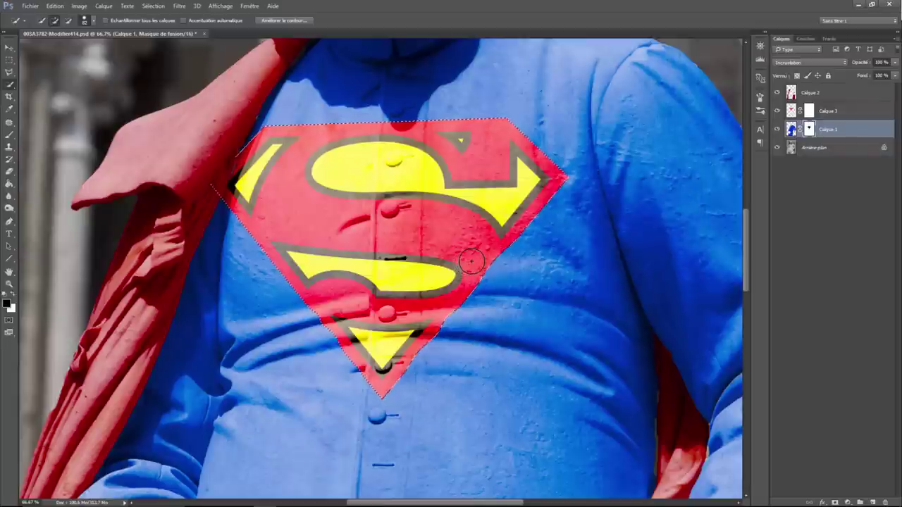
pyautogui.hotkey('ctrl', '-')
pyautogui.hotkey('ctrl', '-')
pyautogui.hotkey('ctrl', '-')
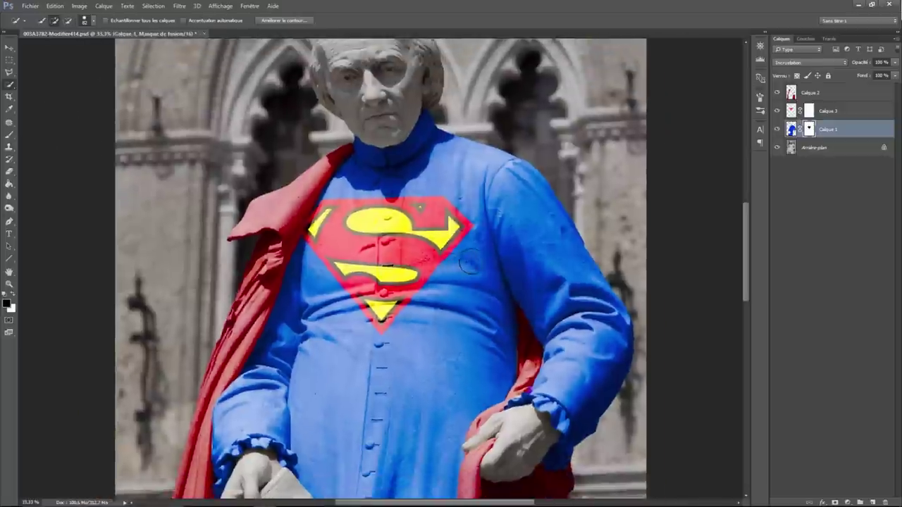
pyautogui.hotkey('ctrl', 'd')
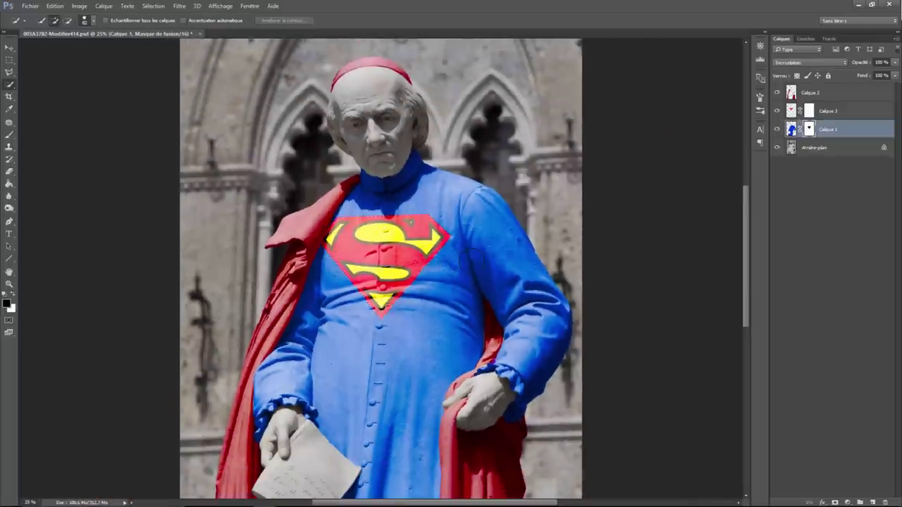
pyautogui.hotkey('ctrl', '-')
pyautogui.hotkey('ctrl', '-')
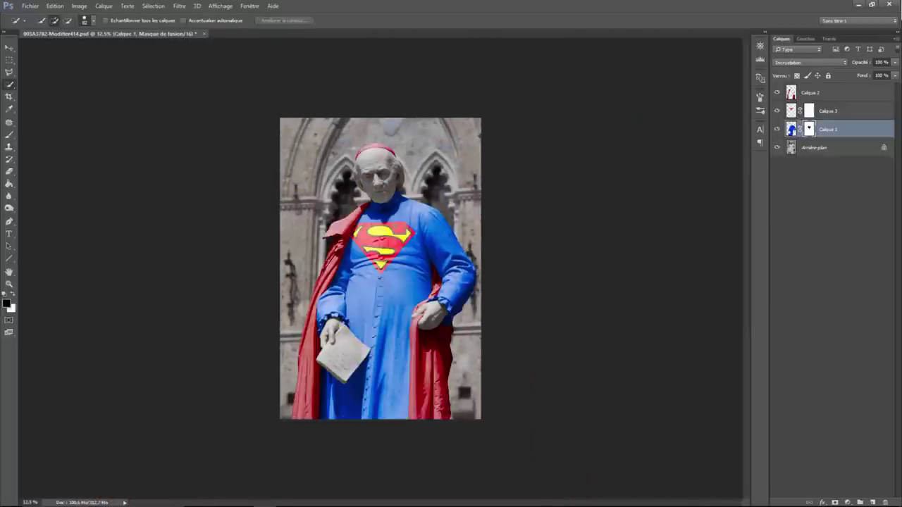
# Lower the opacity of the Calque 3 logo layer
pyautogui.click(845, 111)
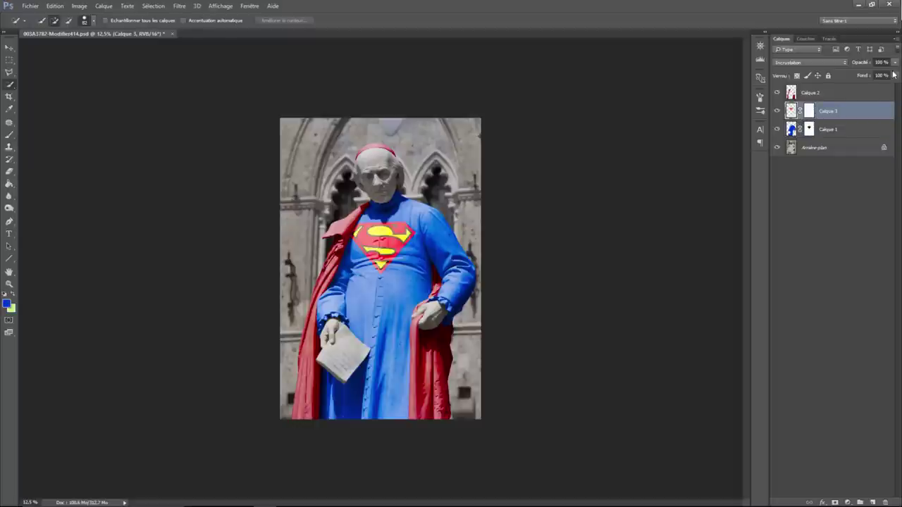
pyautogui.click(897, 64)
pyautogui.moveTo(895, 74)
pyautogui.mouseDown()
pyautogui.moveTo(857, 79)
pyautogui.moveTo(895, 78)
pyautogui.mouseUp()
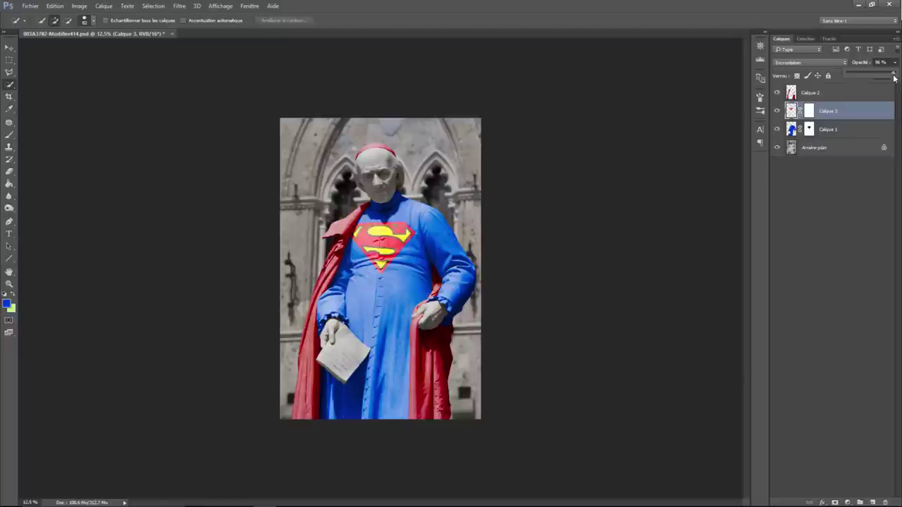
# Slightly reduce the emblem's Luminosité with Brightness/Contrast and zoom in on the chest
pyautogui.click(79, 6)
pyautogui.moveTo(131, 29)
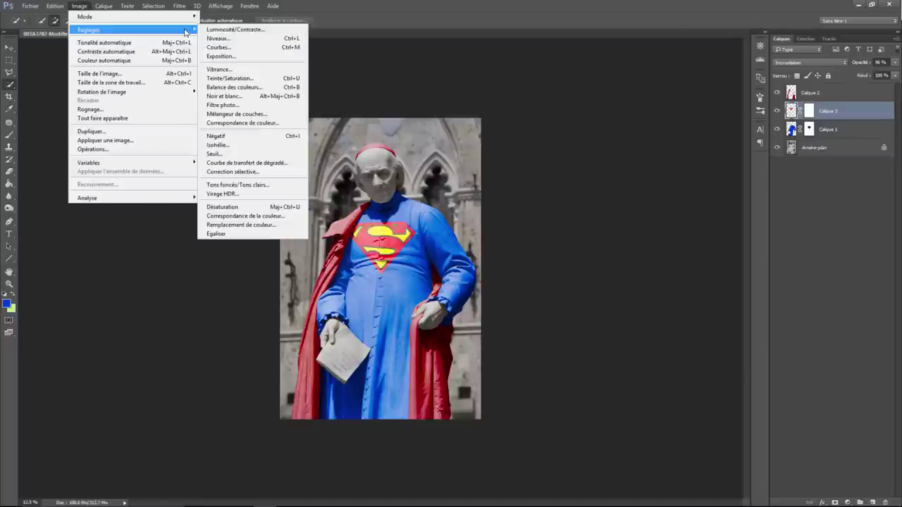
pyautogui.click(222, 29)
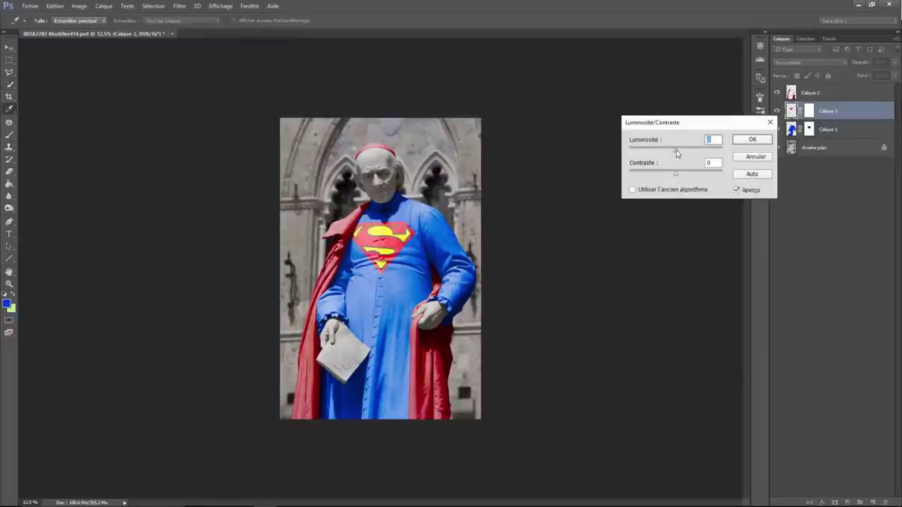
pyautogui.moveTo(676, 153); pyautogui.dragTo(660, 153)
pyautogui.click(754, 141)
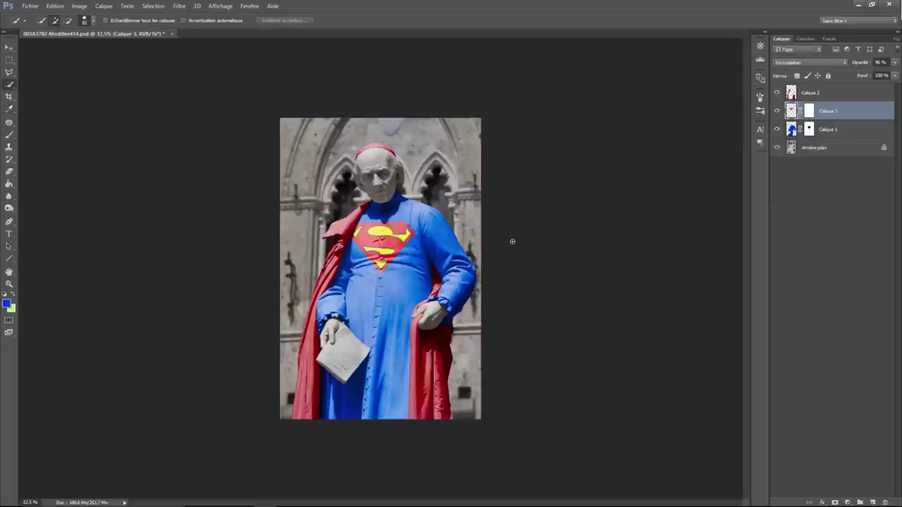
pyautogui.hotkey('ctrl', '+')
pyautogui.hotkey('ctrl', '+')
pyautogui.hotkey('ctrl', '+')
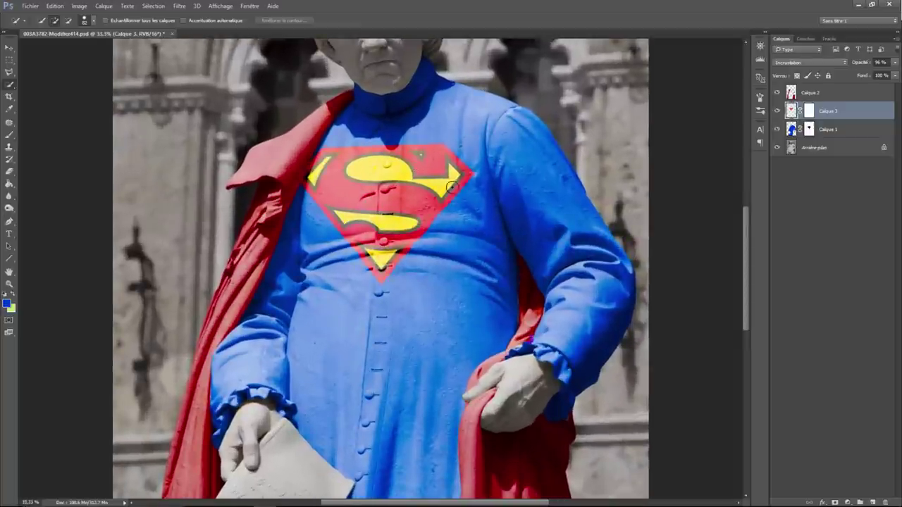
# Select the red cape layer Calque 2 and switch its blend mode to Normal
pyautogui.scroll(1, 389, 290)
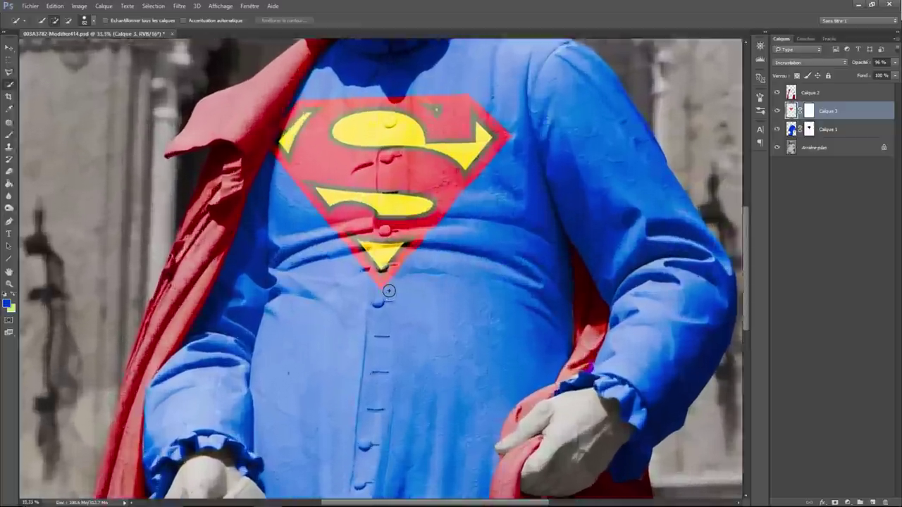
pyautogui.scroll(1, 389, 290)
pyautogui.scroll(2, 388, 291)
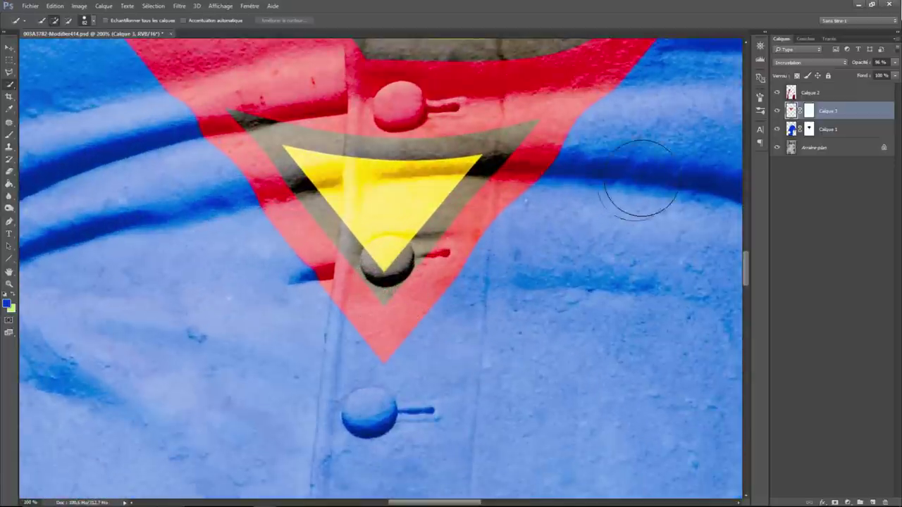
pyautogui.click(811, 93)
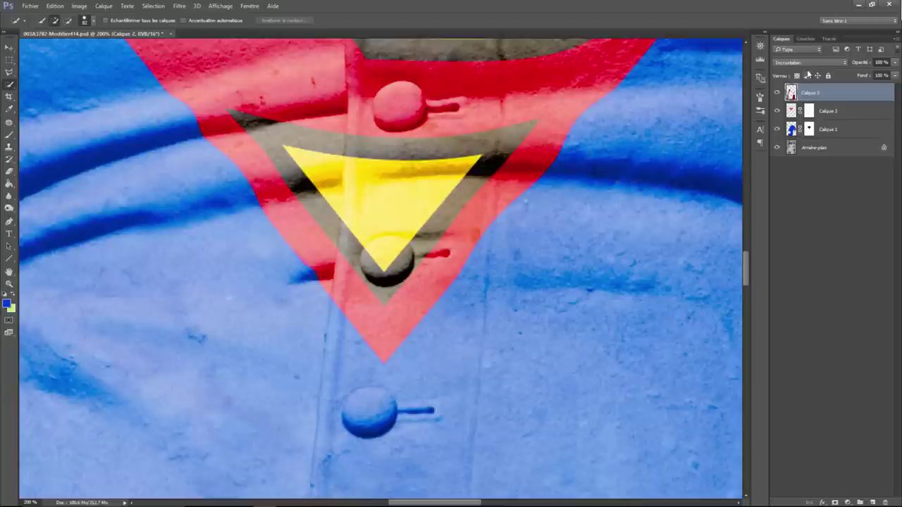
pyautogui.click(807, 63)
pyautogui.click(804, 63)
pyautogui.hotkey('ctrl', '-')
pyautogui.hotkey('ctrl', '-')
pyautogui.hotkey('ctrl', '-')
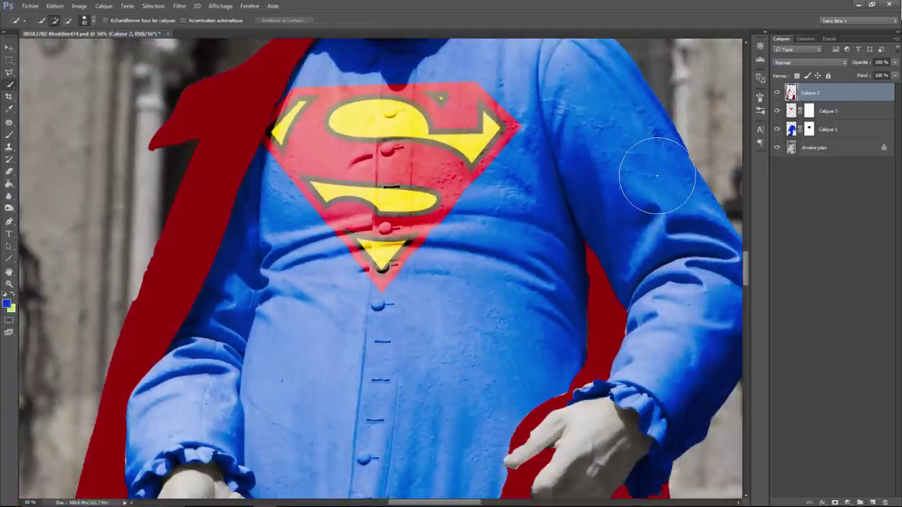
# Sample the cape's solid red as painting colour and restore Incrustation blending on Calque 2
pyautogui.click(9, 108)
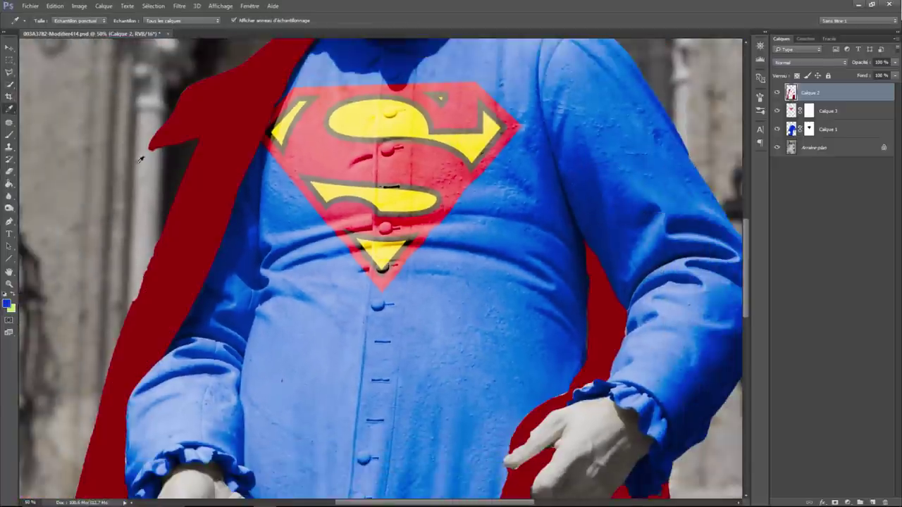
pyautogui.click(199, 175)
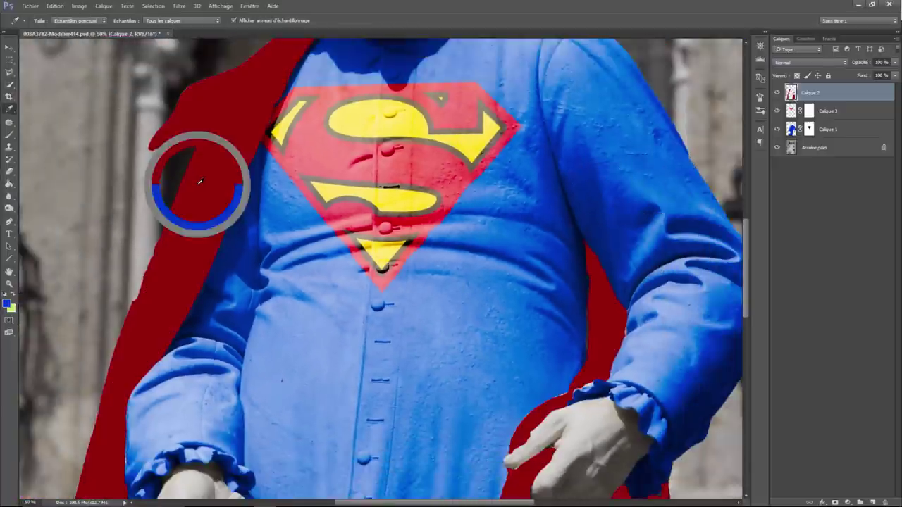
pyautogui.click(791, 61)
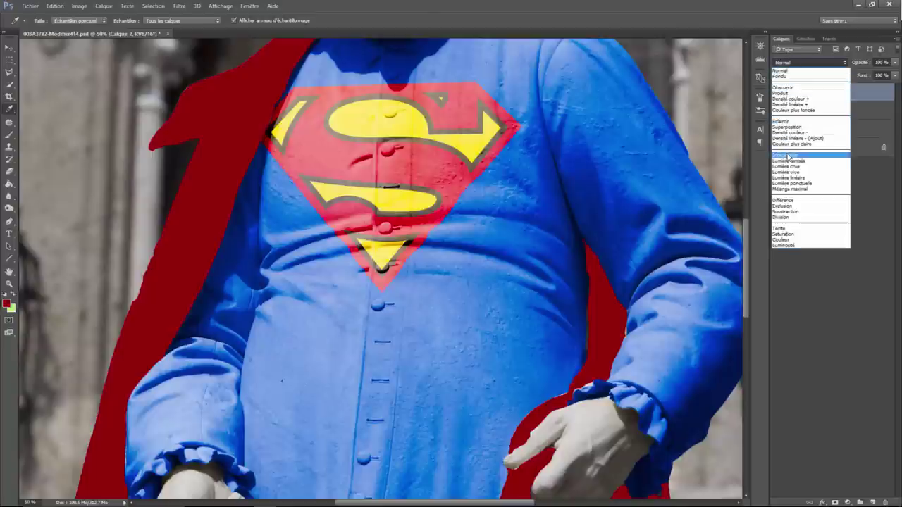
pyautogui.click(785, 155)
pyautogui.hotkey('ctrl', '+')
pyautogui.hotkey('ctrl', '+')
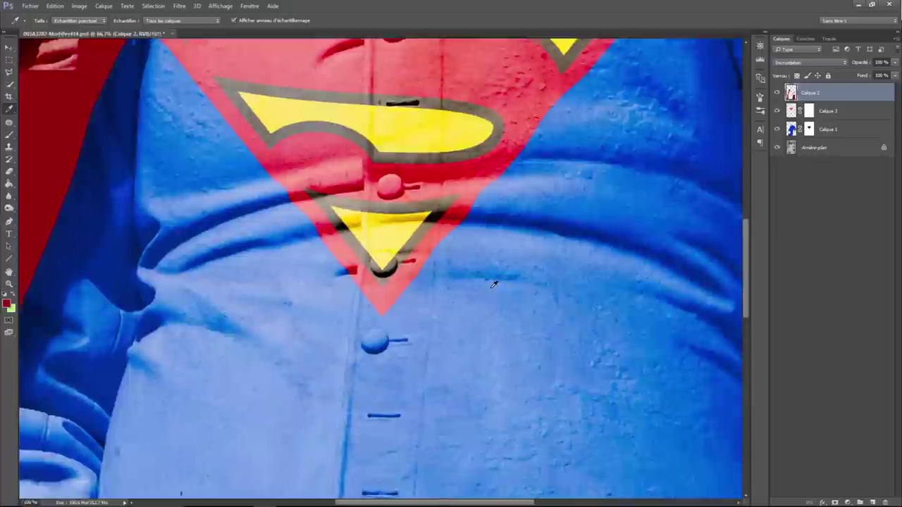
pyautogui.hotkey('ctrl', '+')
pyautogui.hotkey('ctrl', '+')
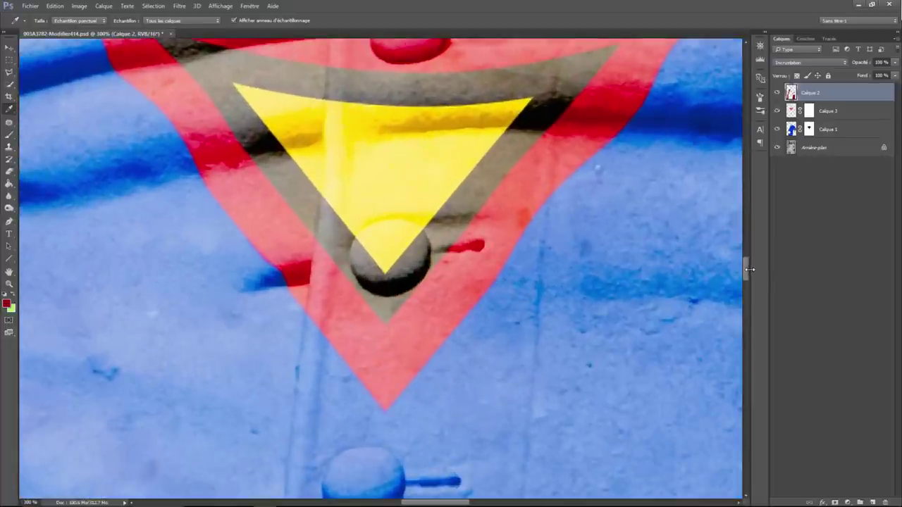
# Brush red over the button below the emblem on Calque 2
pyautogui.moveTo(747, 276); pyautogui.dragTo(746, 289)
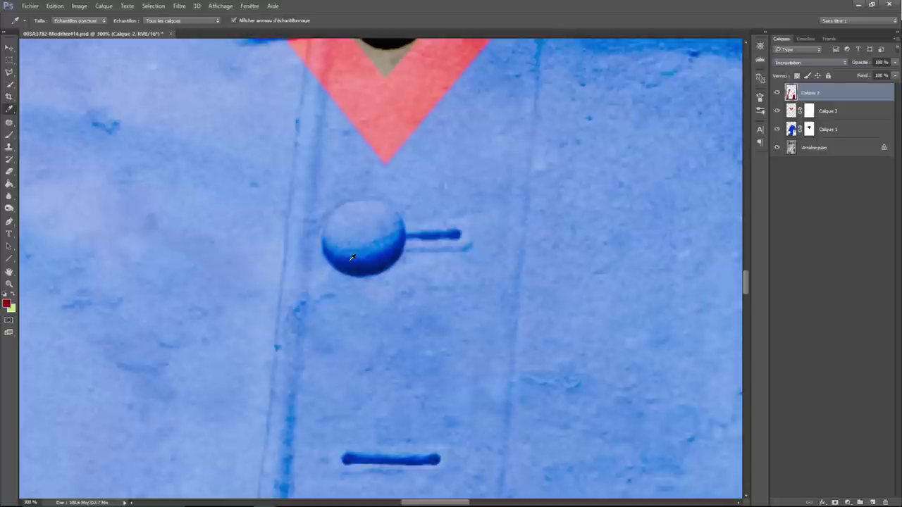
pyautogui.click(9, 134)
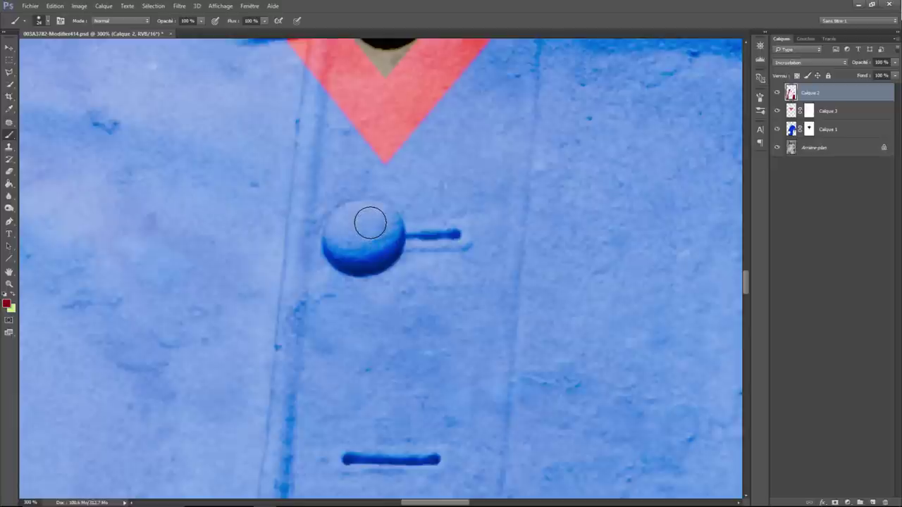
pyautogui.moveTo(370, 222)
pyautogui.mouseDown()
pyautogui.moveTo(358, 243)
pyautogui.moveTo(386, 224)
pyautogui.moveTo(377, 210)
pyautogui.moveTo(331, 222)
pyautogui.mouseUp()
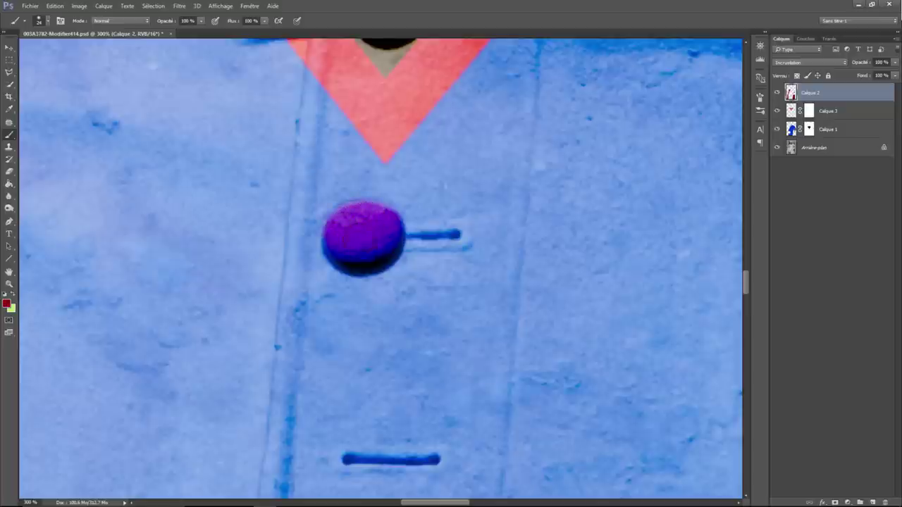
# Paint Calque 1's mask over the button to remove its blue tint, then zoom out
pyautogui.click(831, 132)
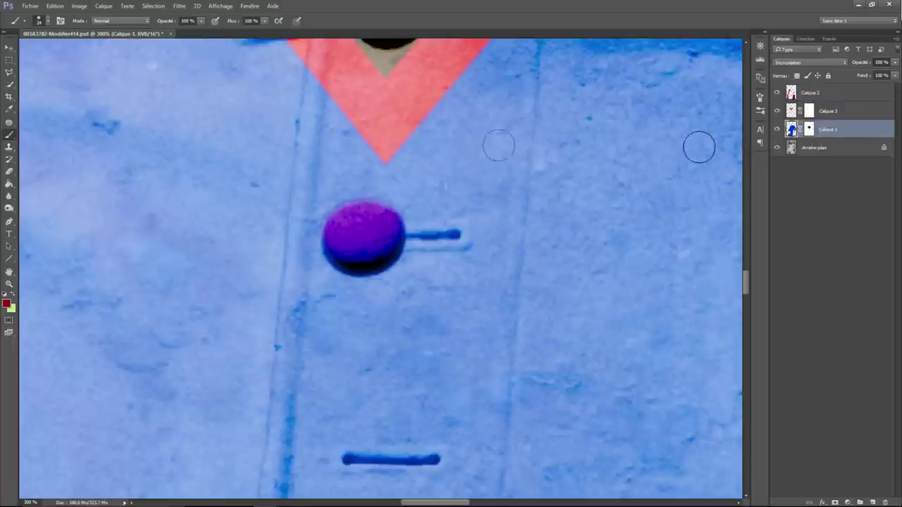
pyautogui.click(809, 130)
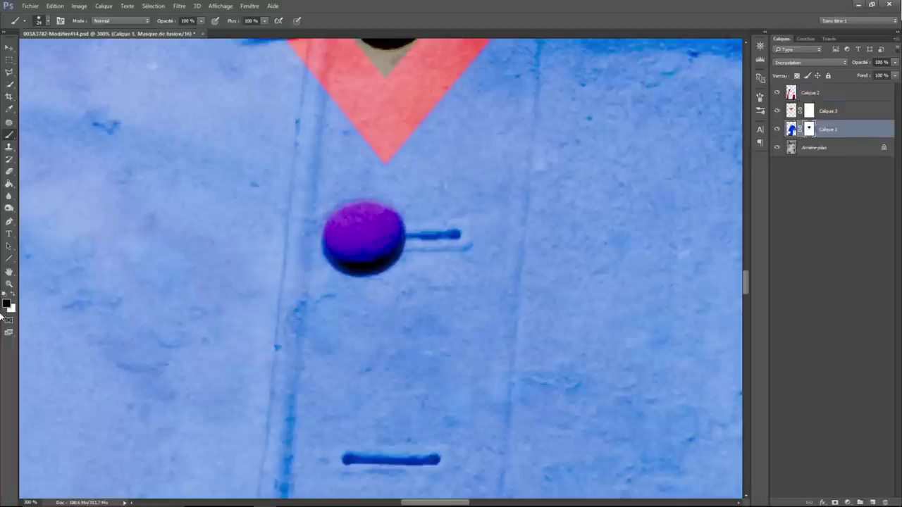
pyautogui.moveTo(370, 224)
pyautogui.mouseDown()
pyautogui.moveTo(363, 259)
pyautogui.moveTo(346, 252)
pyautogui.moveTo(332, 220)
pyautogui.moveTo(356, 205)
pyautogui.moveTo(393, 229)
pyautogui.moveTo(366, 251)
pyautogui.moveTo(391, 229)
pyautogui.moveTo(364, 243)
pyautogui.mouseUp()
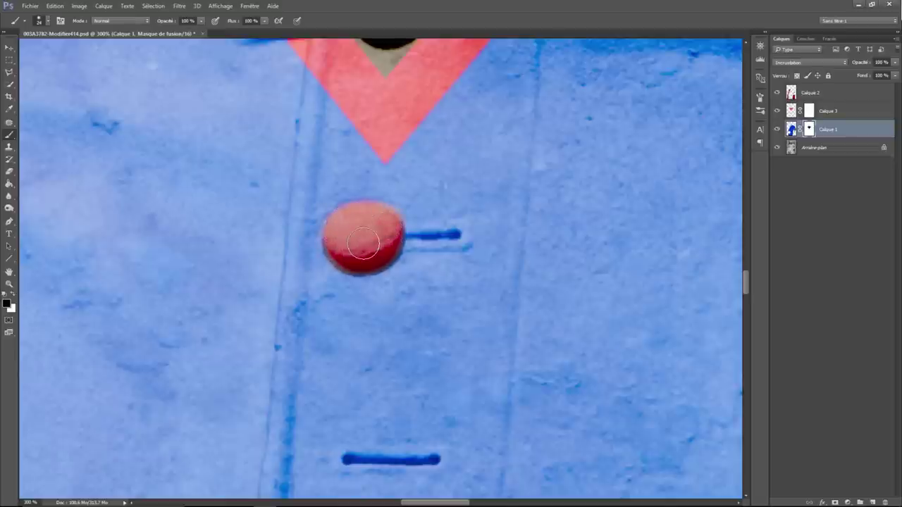
pyautogui.hotkey('ctrl', '-')
pyautogui.hotkey('ctrl', '-')
pyautogui.hotkey('ctrl', '-')
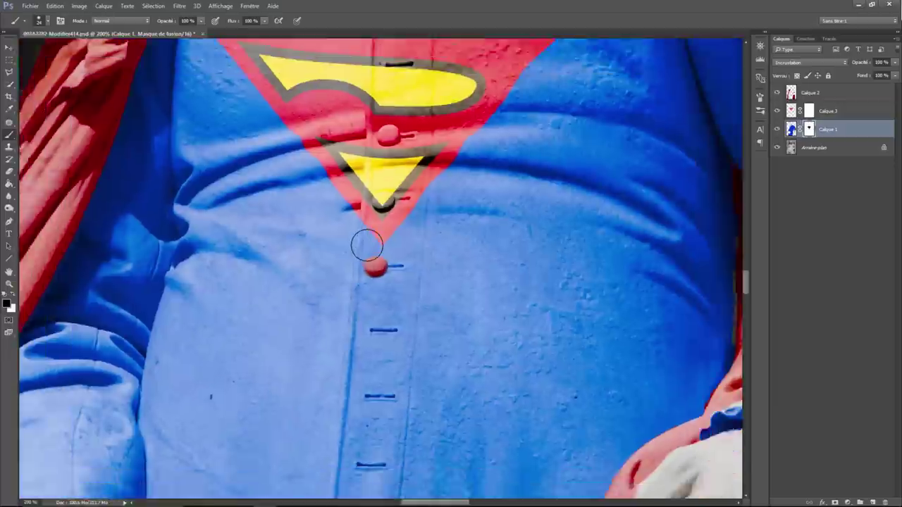
pyautogui.hotkey('ctrl', '-')
pyautogui.hotkey('ctrl', '-')
pyautogui.hotkey('ctrl', '-')
pyautogui.hotkey('ctrl', '-')
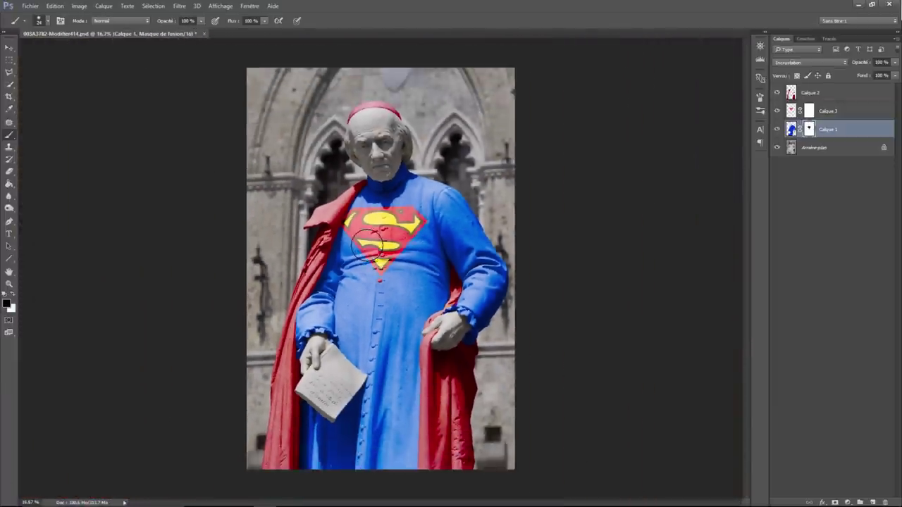
# Blur the diamond's upper-left, lower-right and left edges on the Calque 3 emblem layer
pyautogui.scroll(4, 367, 245)
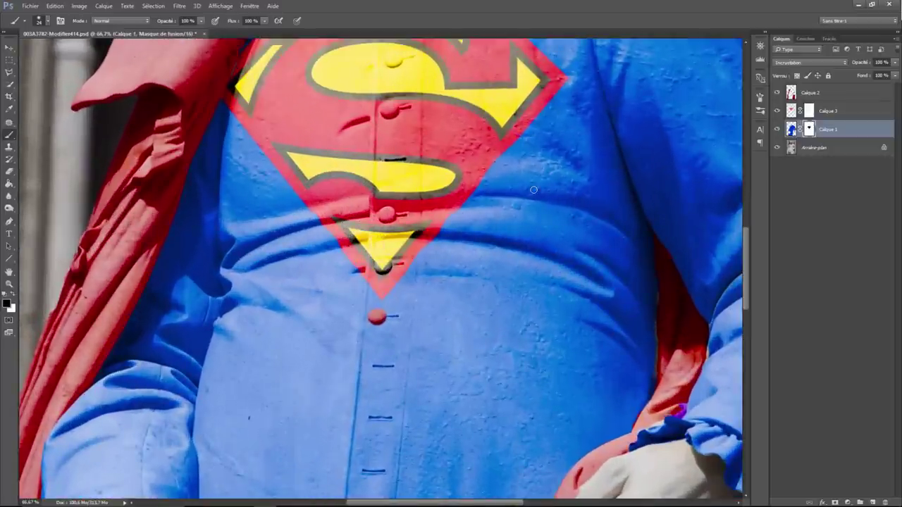
pyautogui.click(791, 112)
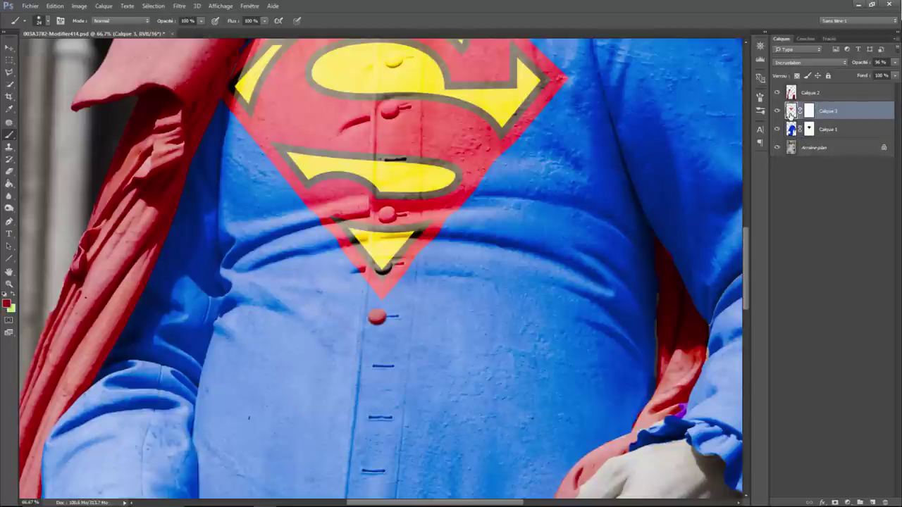
pyautogui.click(9, 197)
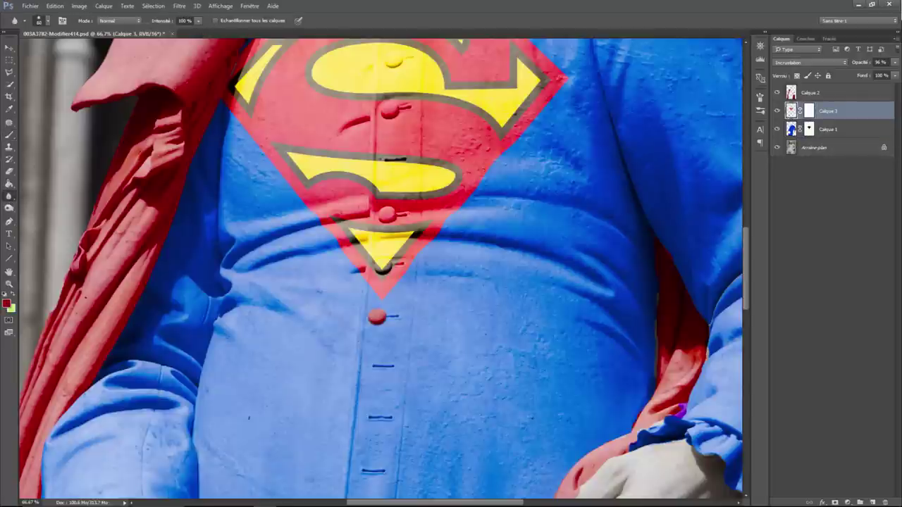
pyautogui.moveTo(226, 107); pyautogui.dragTo(236, 125)
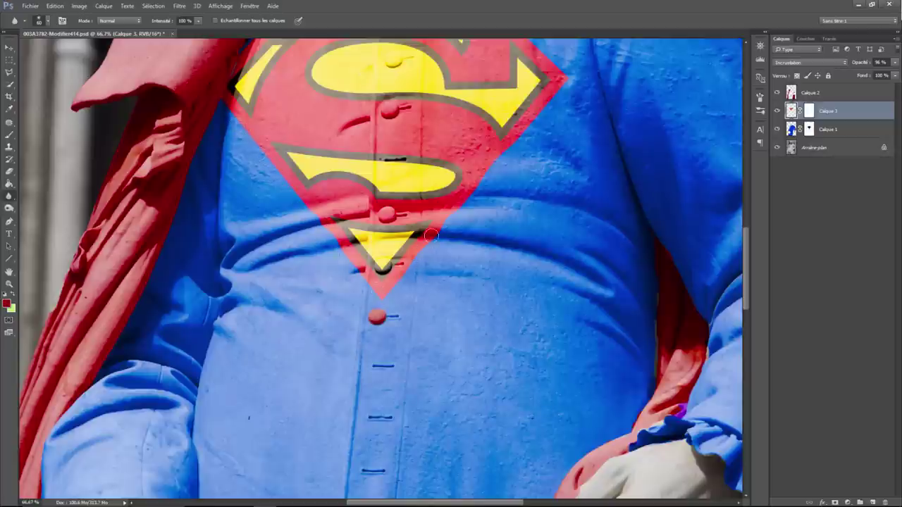
pyautogui.moveTo(442, 231)
pyautogui.mouseDown()
pyautogui.moveTo(554, 98)
pyautogui.moveTo(419, 264)
pyautogui.mouseUp()
pyautogui.moveTo(747, 235); pyautogui.dragTo(747, 206)
pyautogui.moveTo(504, 226)
pyautogui.mouseDown()
pyautogui.moveTo(567, 286)
pyautogui.moveTo(431, 224)
pyautogui.moveTo(268, 234)
pyautogui.mouseUp()
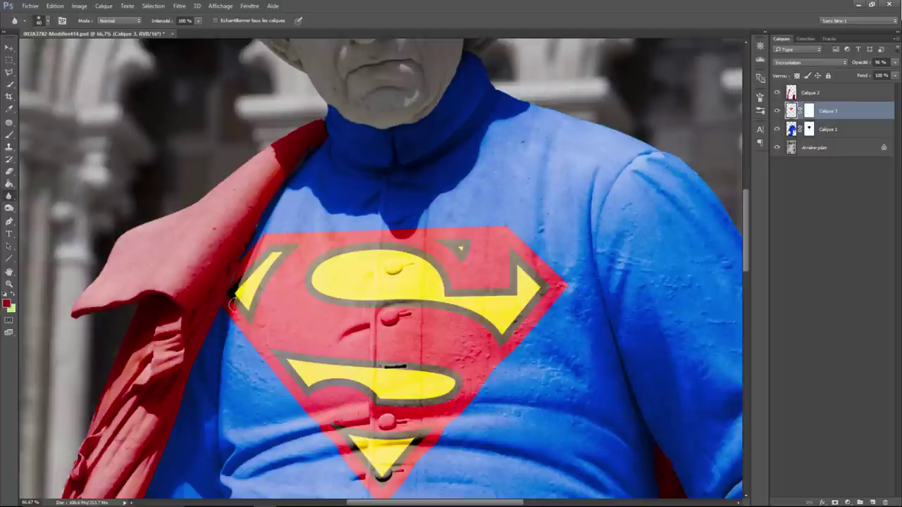
pyautogui.moveTo(232, 305)
pyautogui.mouseDown()
pyautogui.moveTo(252, 271)
pyautogui.moveTo(226, 315)
pyautogui.mouseUp()
# Dodge the shadow beside the emblem's left tip, then zoom out to the whole statue
pyautogui.click(10, 209)
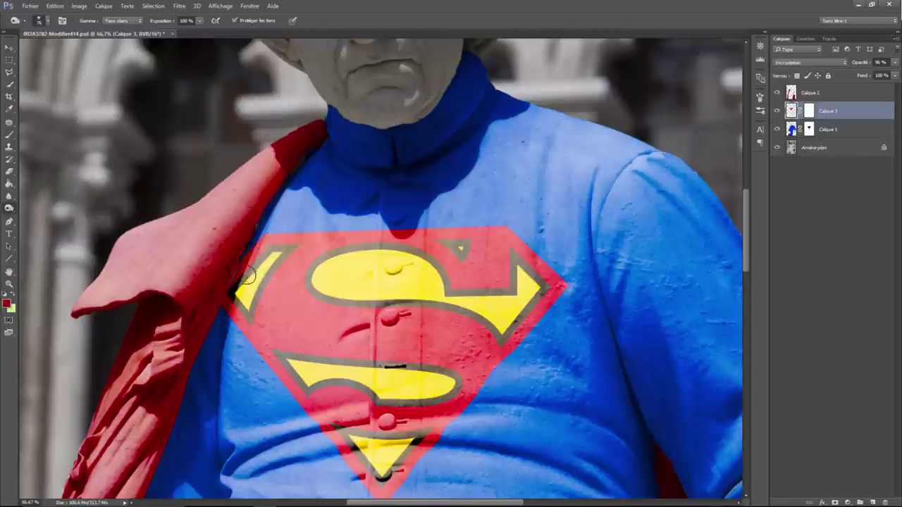
pyautogui.moveTo(248, 276)
pyautogui.mouseDown()
pyautogui.moveTo(237, 299)
pyautogui.moveTo(266, 236)
pyautogui.moveTo(241, 303)
pyautogui.moveTo(230, 276)
pyautogui.mouseUp()
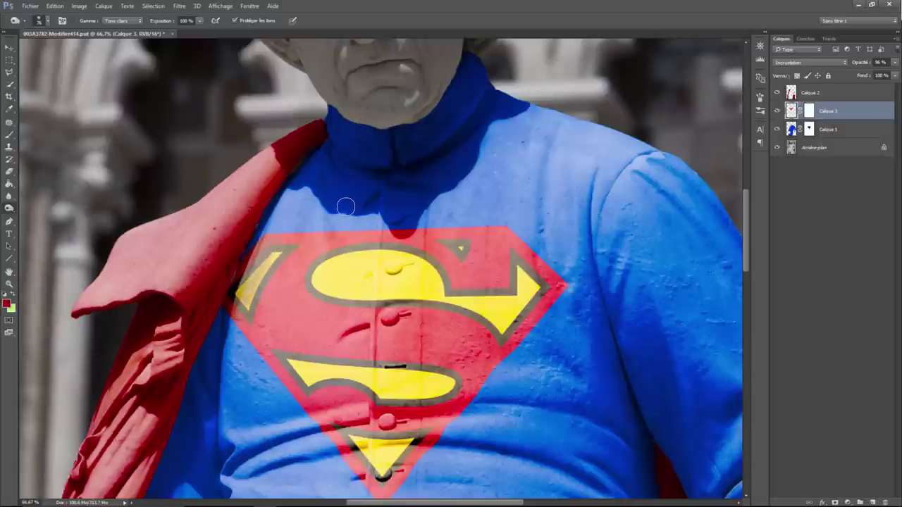
pyautogui.hotkey('ctrl', '-')
pyautogui.hotkey('ctrl', '-')
pyautogui.hotkey('ctrl', '-')
pyautogui.hotkey('ctrl', '-')
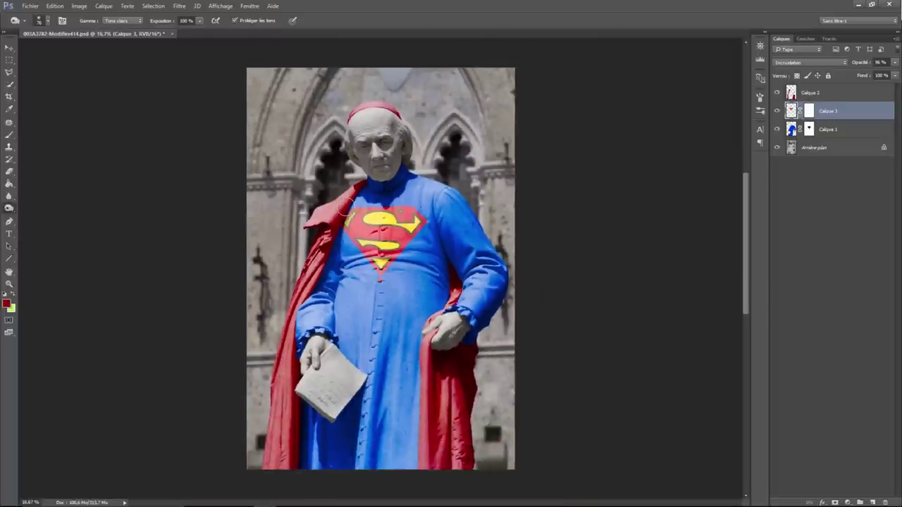